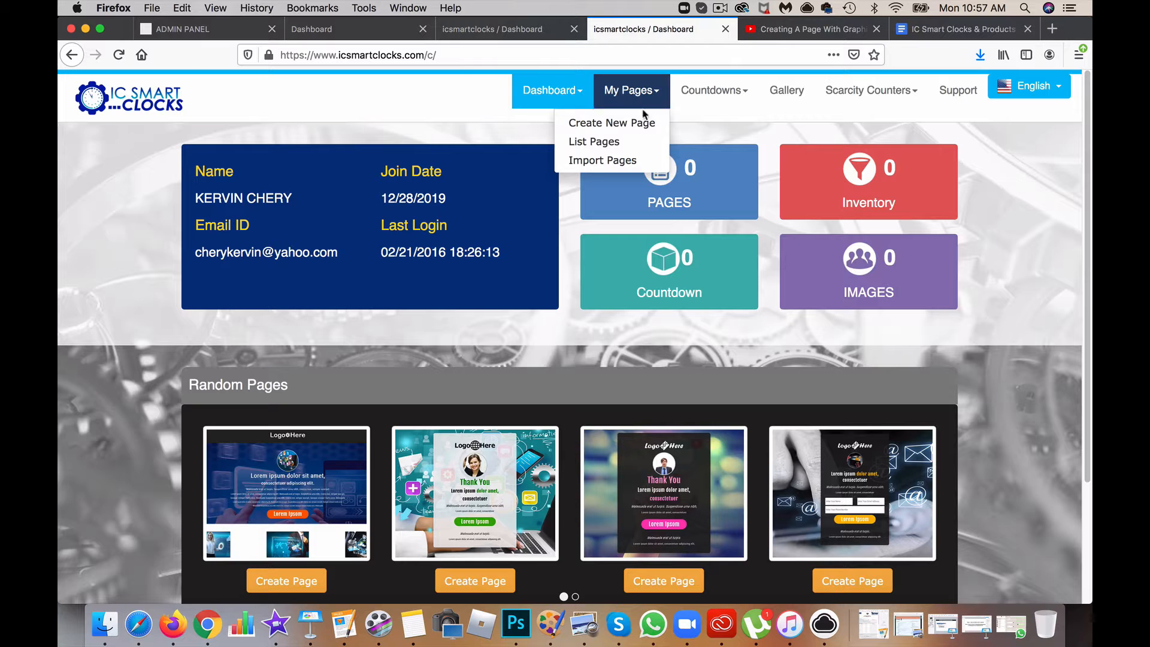
Step: Start a new page from the page options and look through the available page templates
left_click(643, 124)
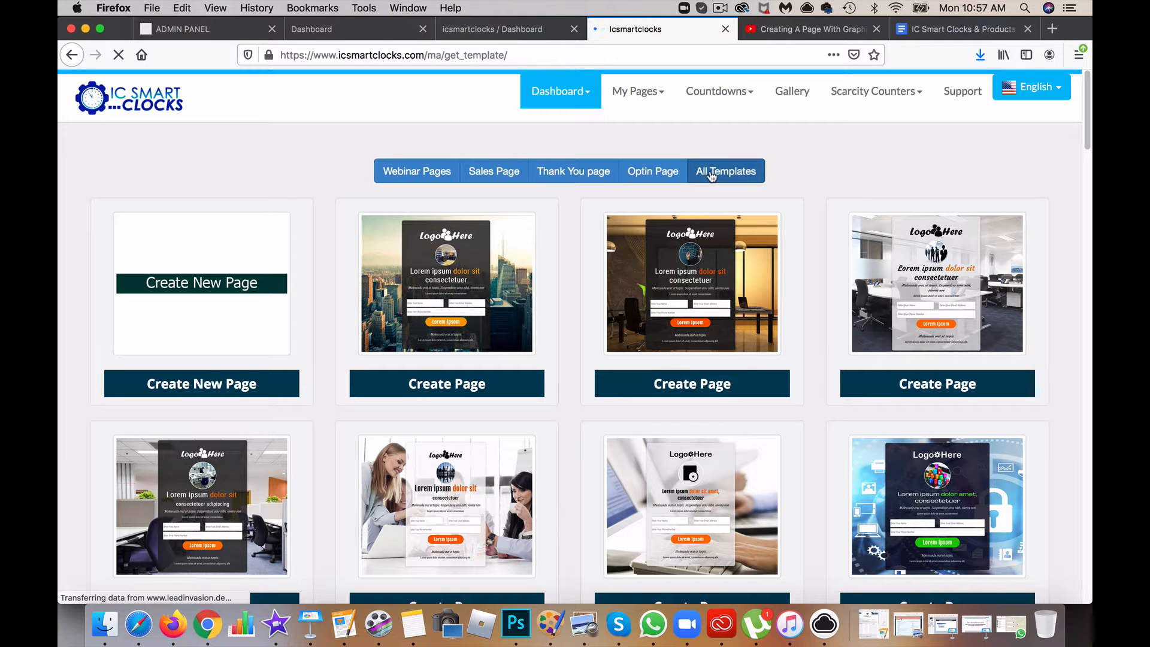
scroll(427, 488, "down", 3)
scroll(426, 486, "down", 5)
scroll(426, 484, "up", 15)
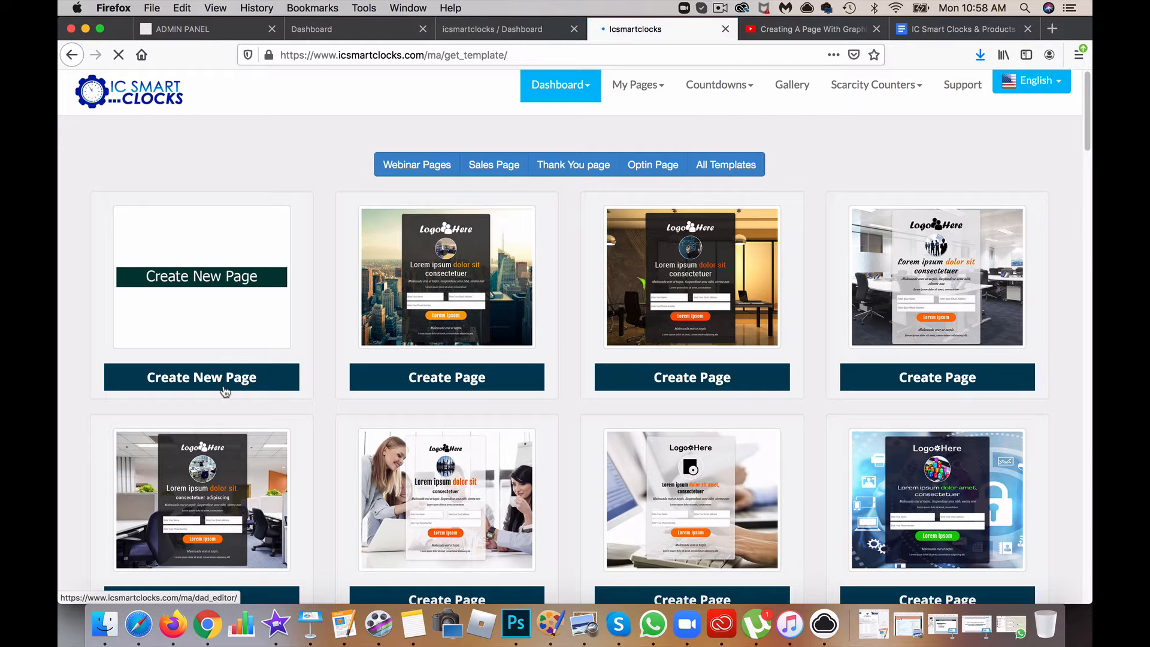
Step: Filter the templates to optin pages and create a page from the one with a cheering office team and gears emblem
left_click(647, 167)
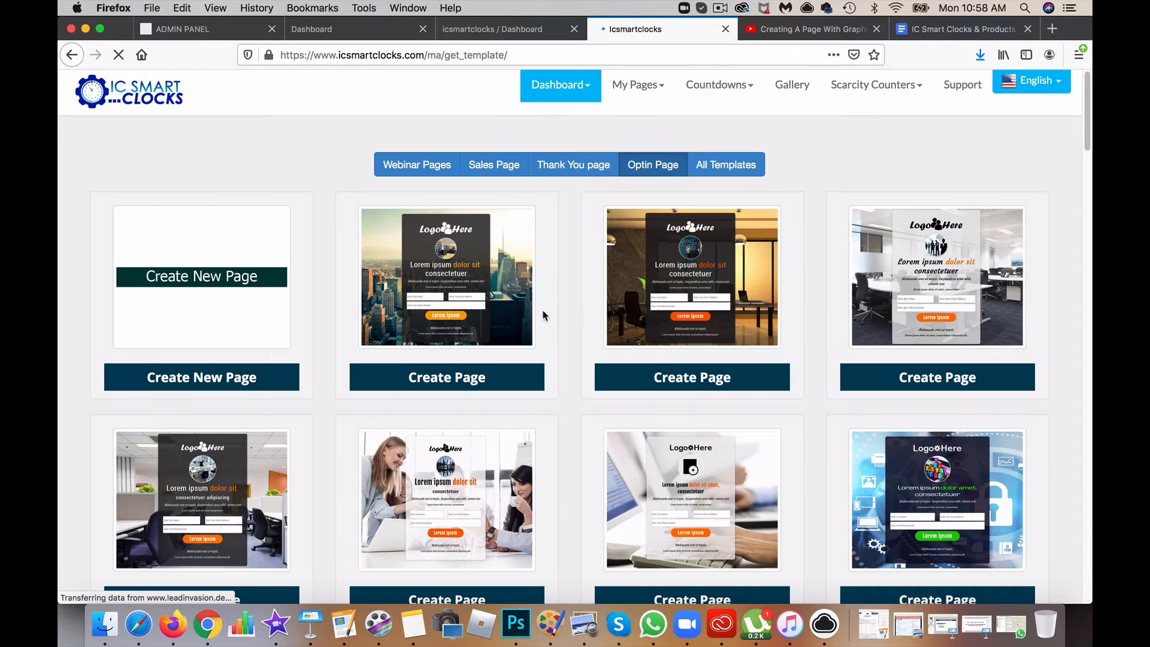
scroll(725, 453, "down", 8)
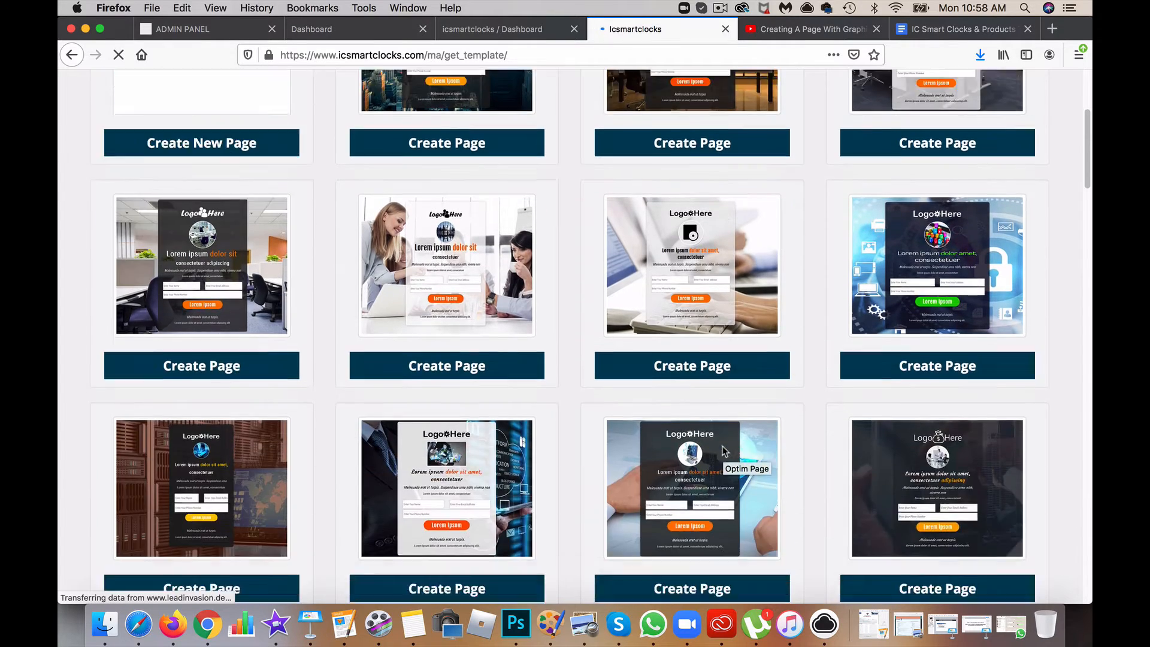
scroll(725, 453, "down", 15)
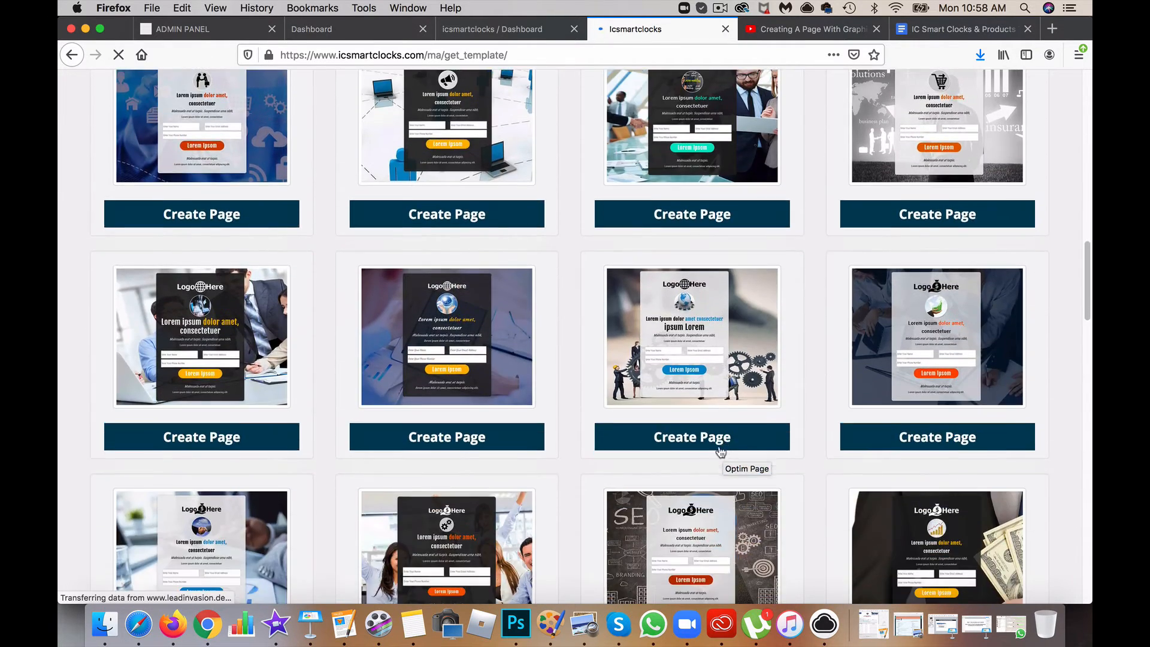
scroll(594, 478, "down", 15)
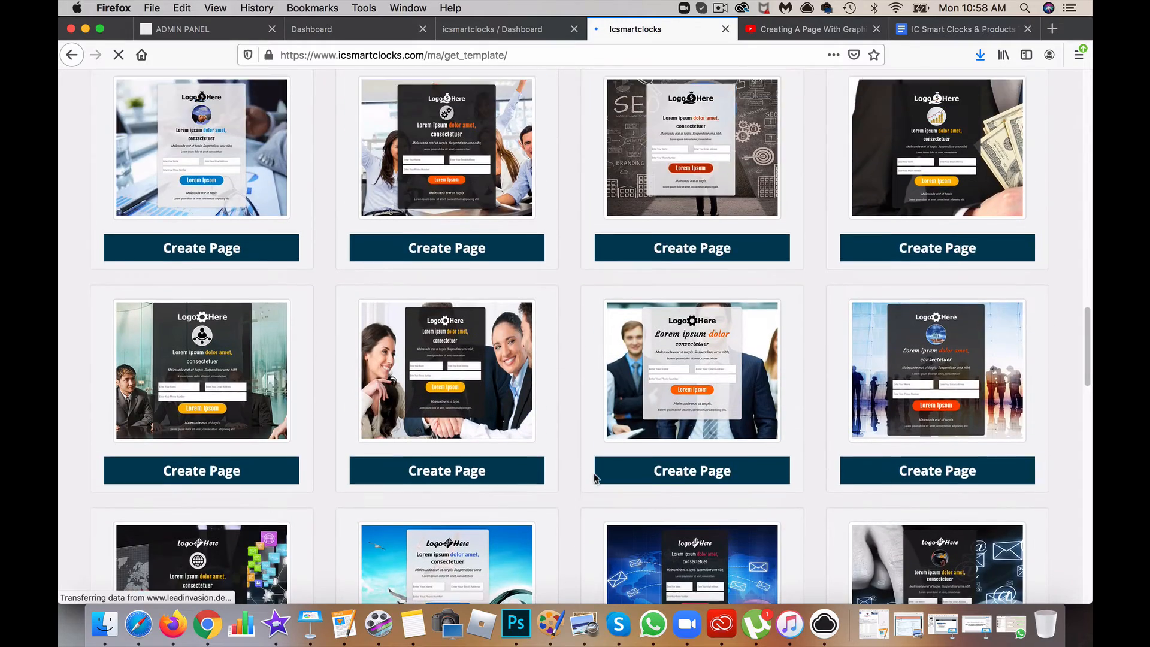
scroll(595, 478, "up", 5)
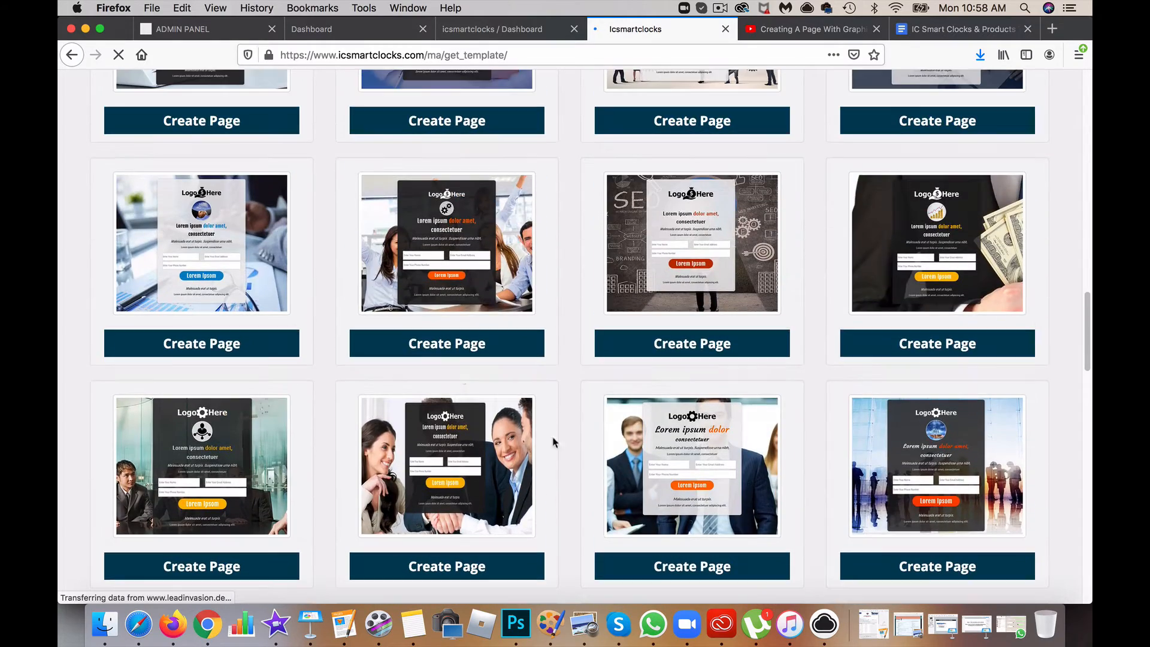
left_click(453, 346)
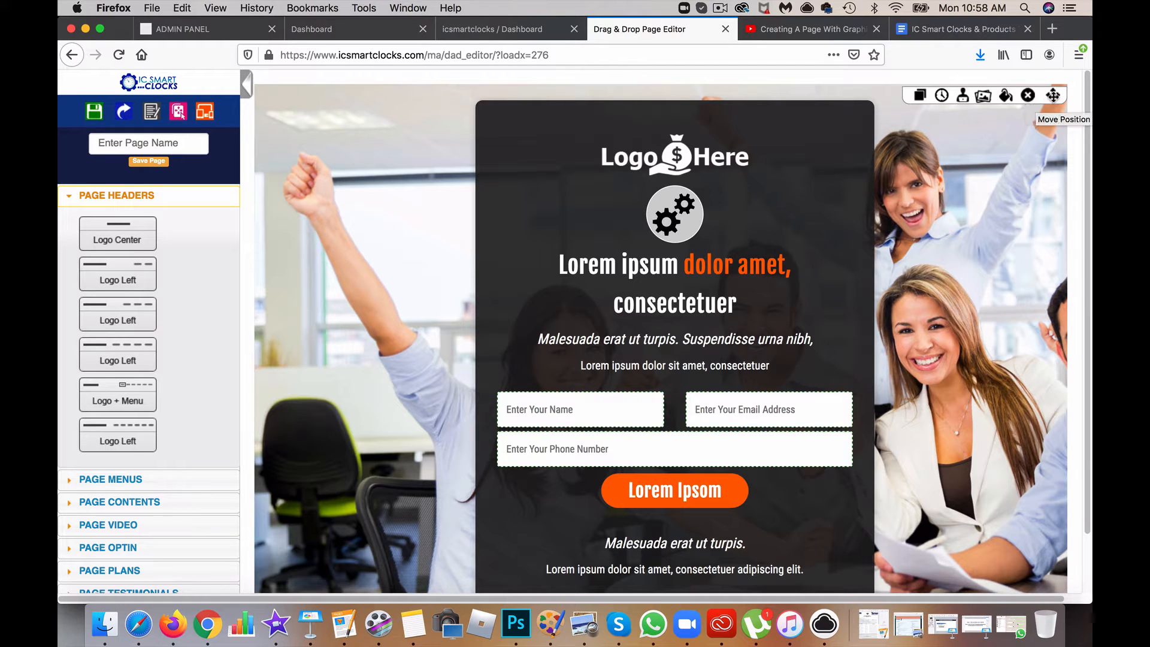
Step: Delete the small "Lorem ipsum dolor sit amet, consectetuer" line directly above the form fields
scroll(972, 307, "down", 2)
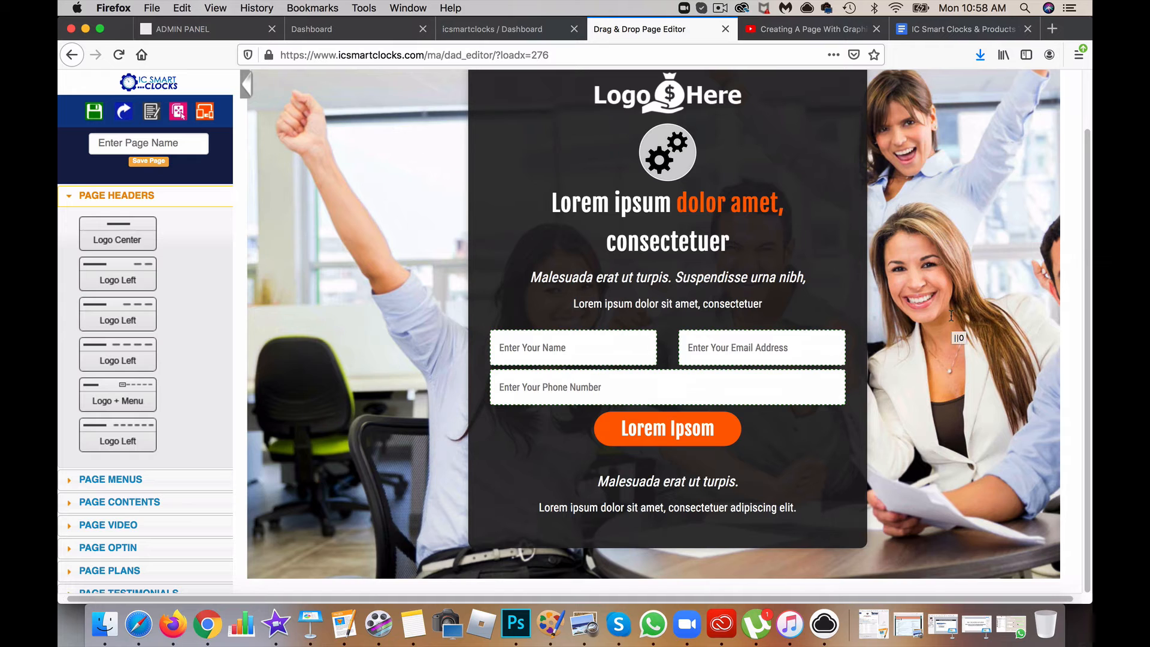
scroll(699, 270, "up", 2)
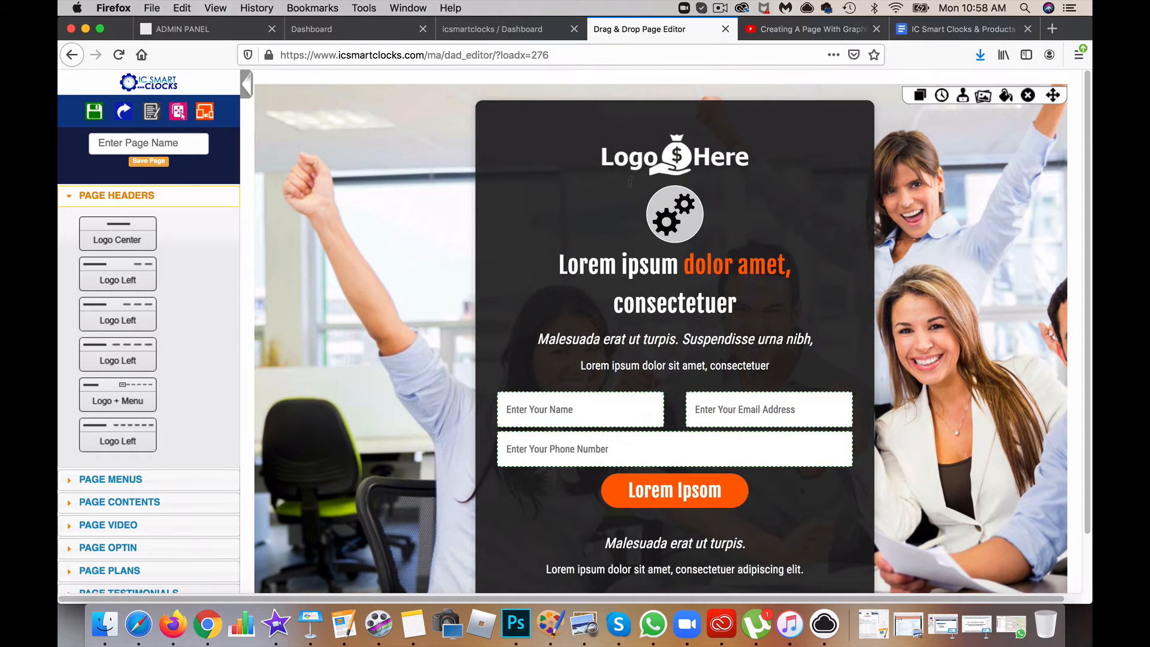
left_click(677, 211)
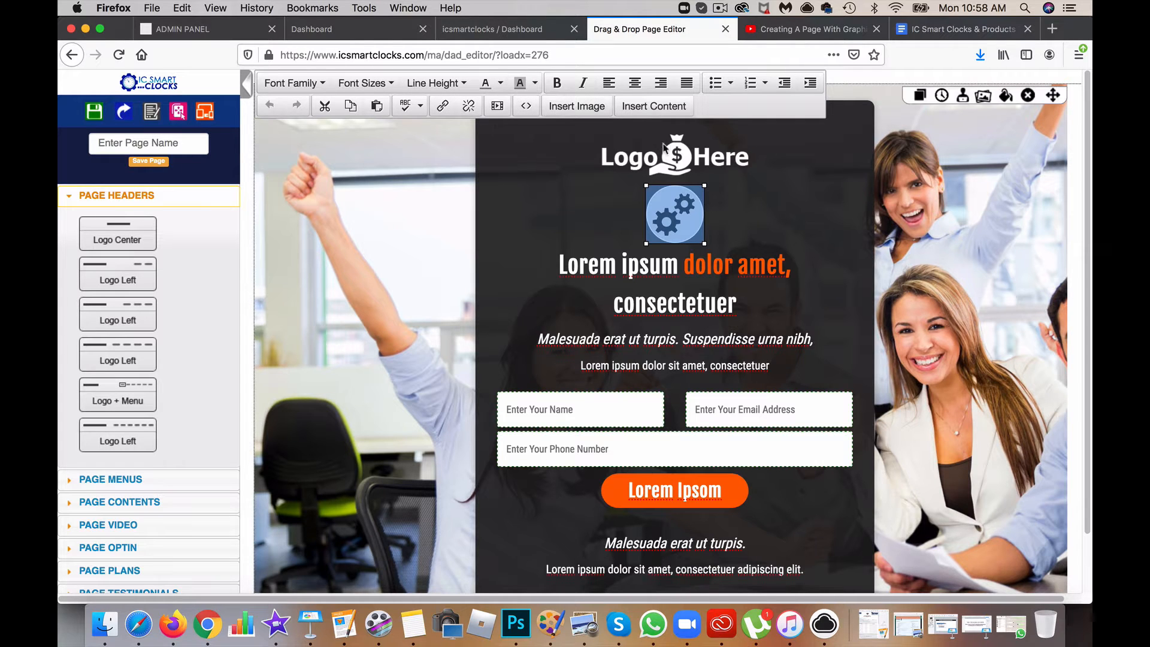
left_click(730, 363)
left_click_drag(770, 364, 578, 359)
key("BackSpace")
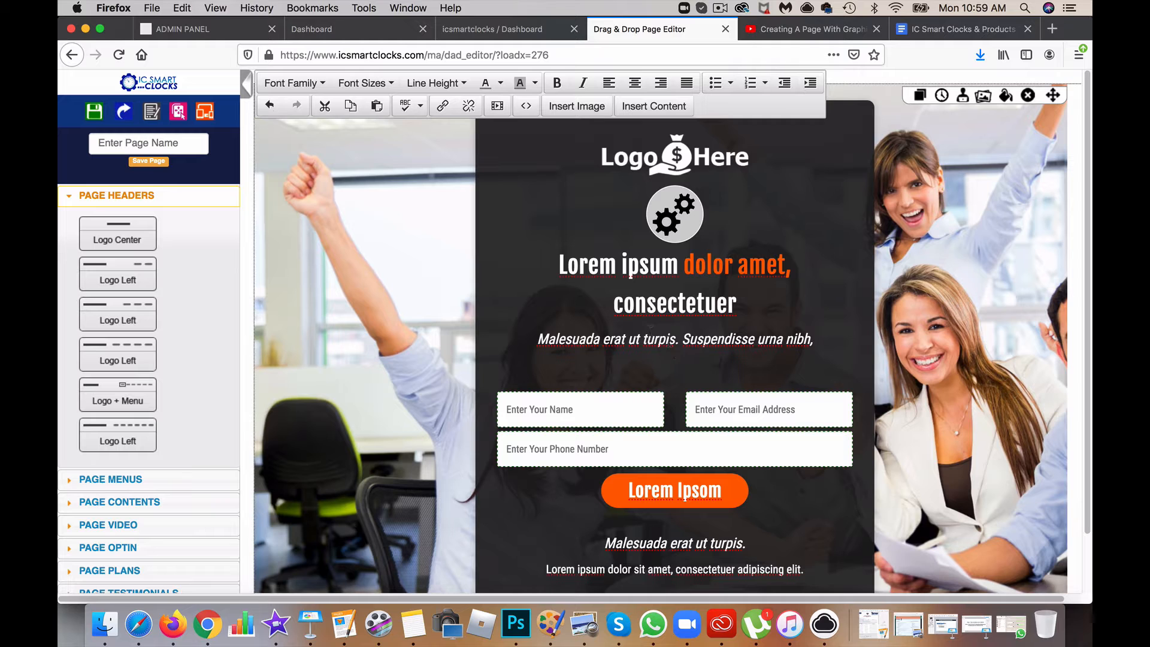
Step: Replace the italic subheadline above the form with "Enter your email below for the free training"
left_click(807, 352)
left_click_drag(814, 344, 539, 337)
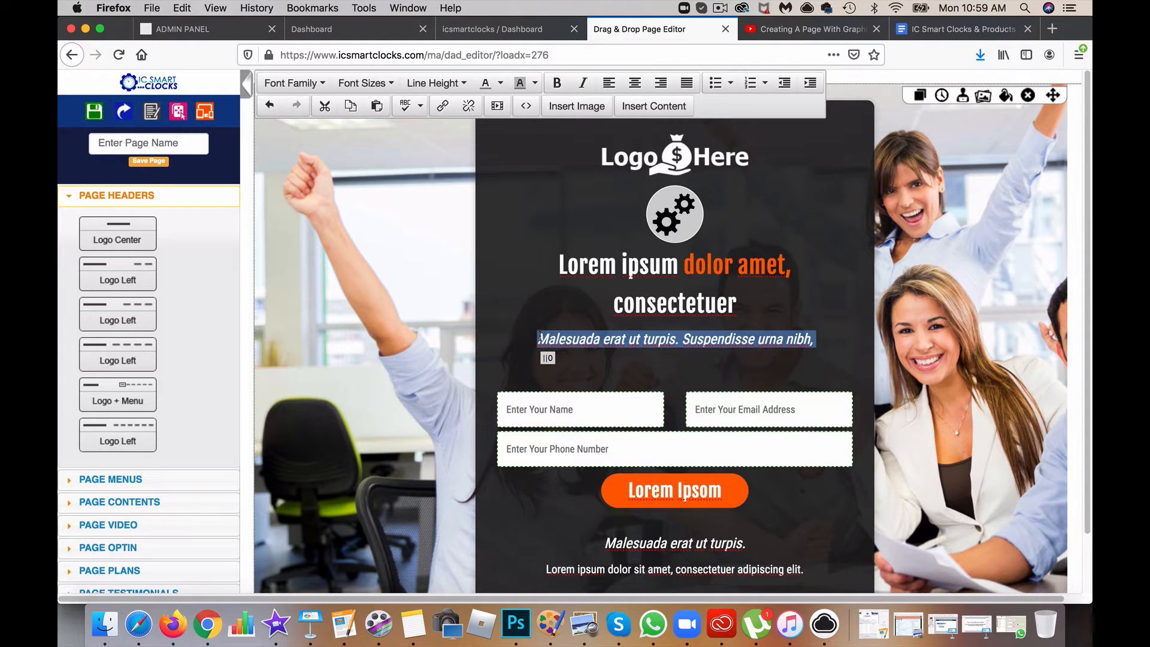
type("Enter y")
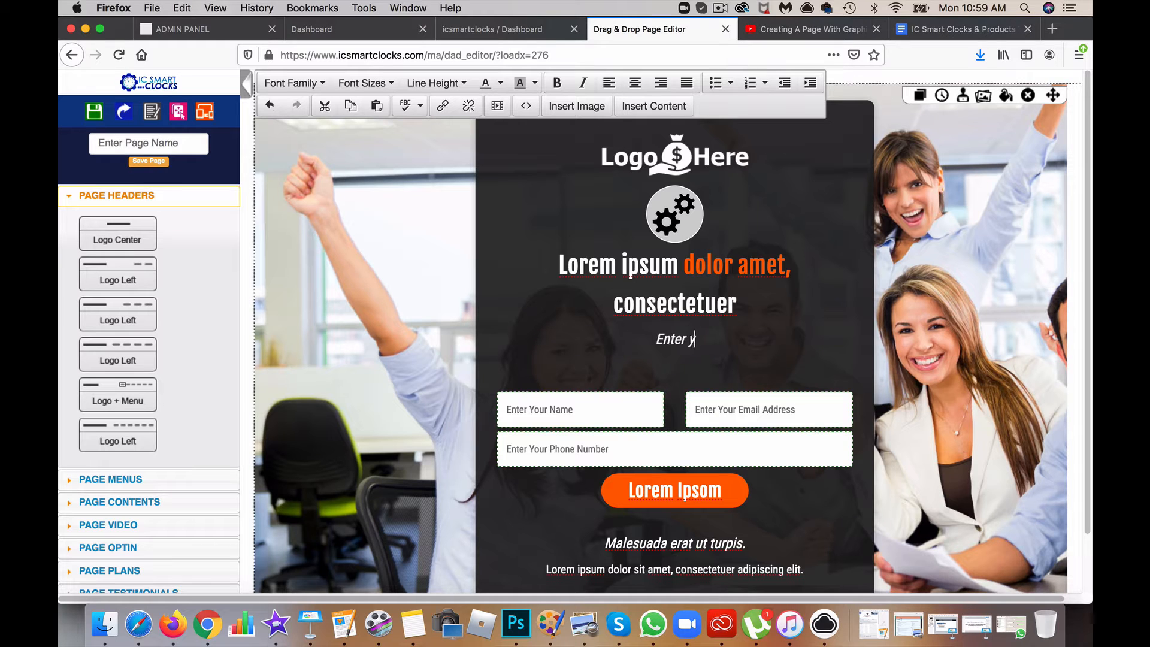
type("our email")
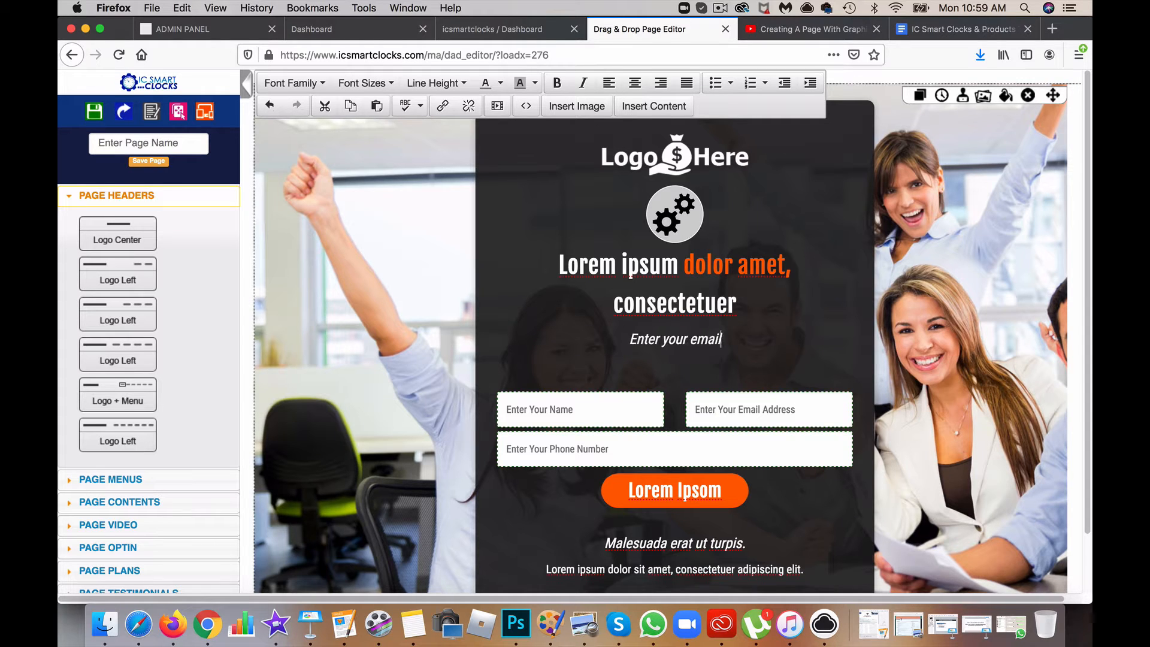
type(" below f")
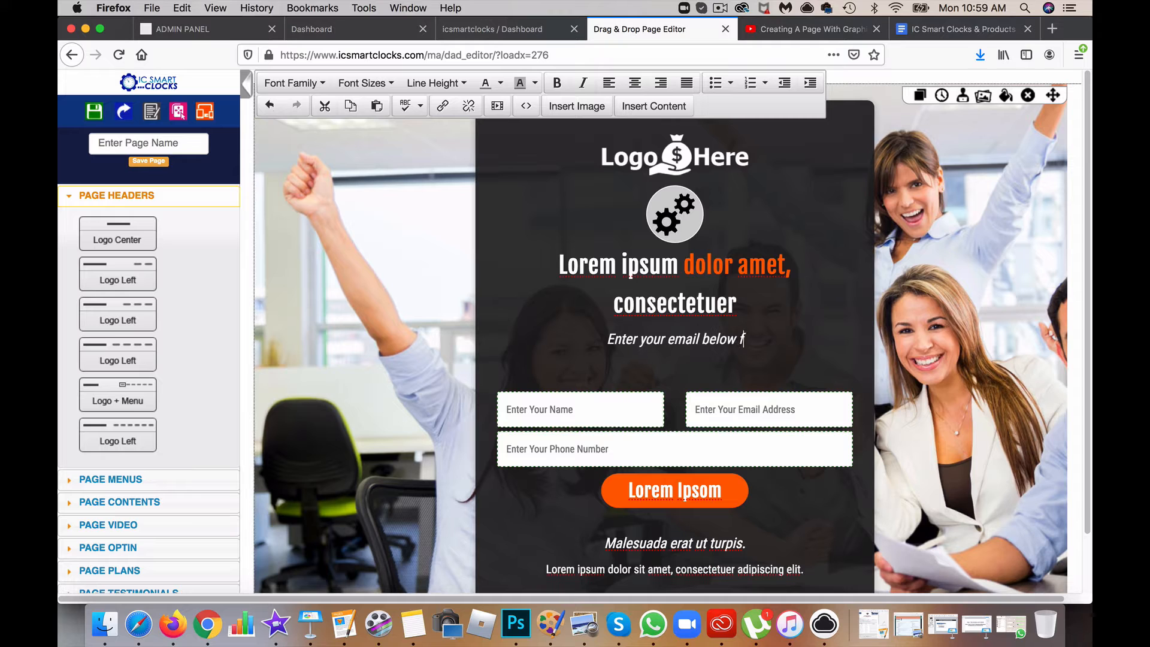
type("or the")
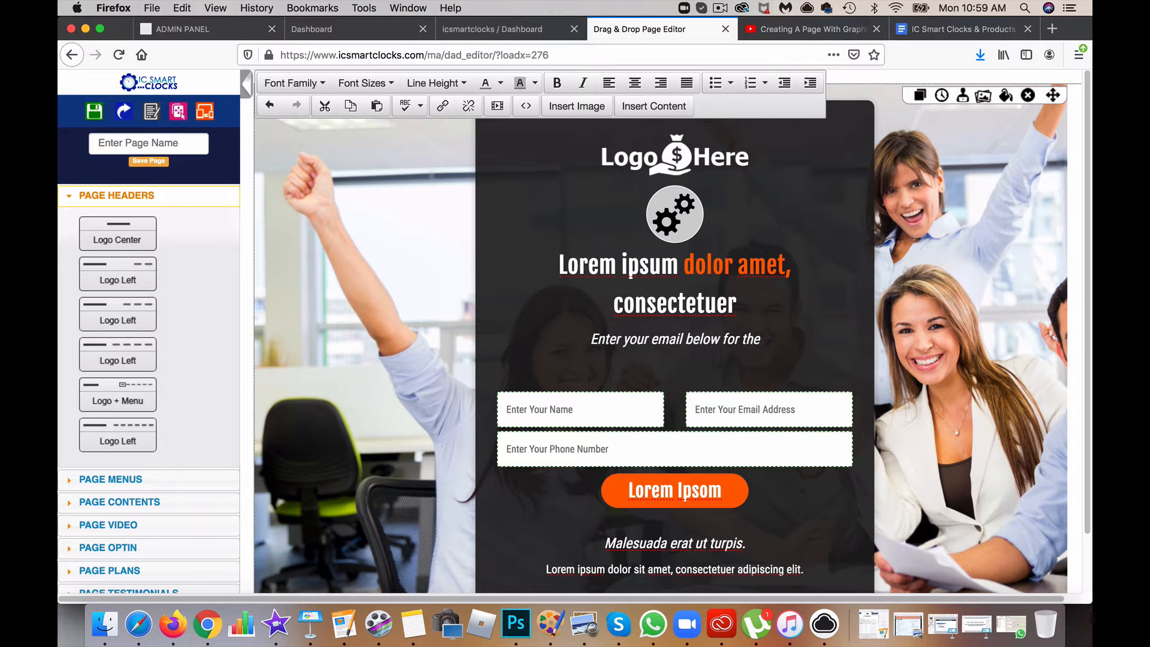
type(" free training")
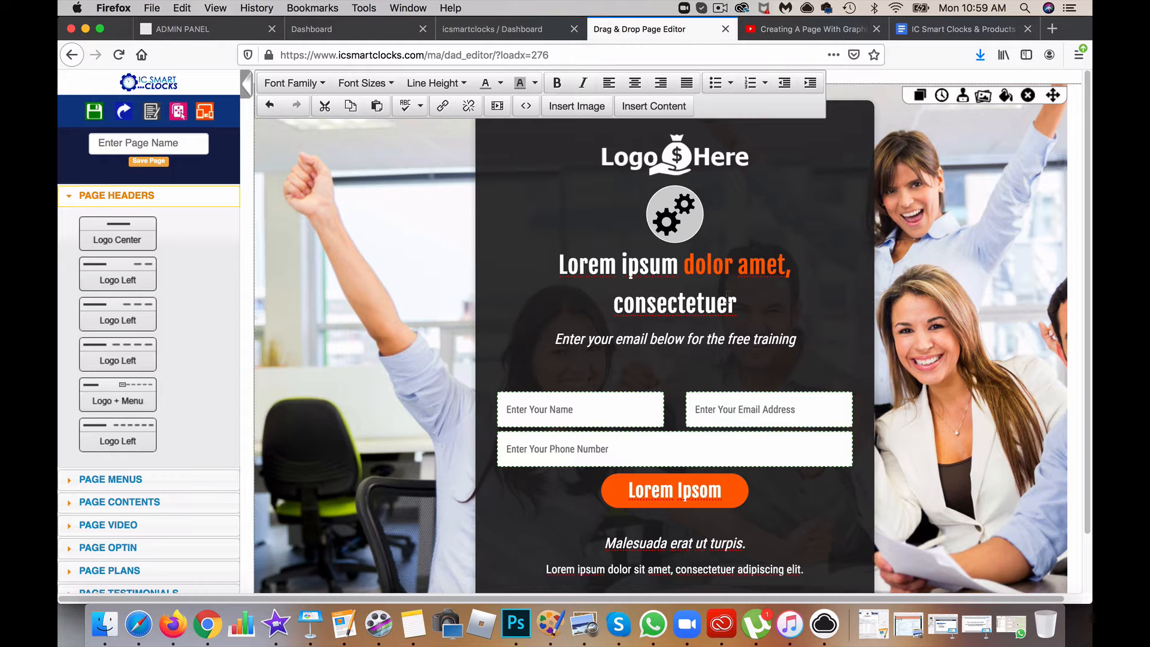
left_click_drag(737, 304, 562, 264)
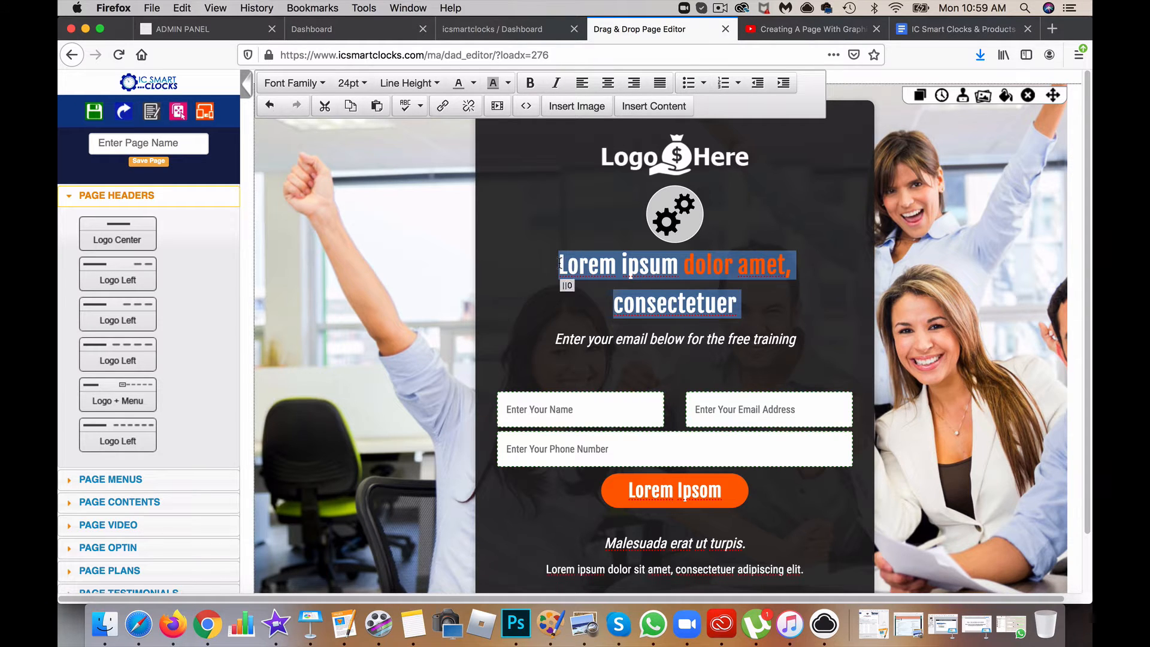
key("BackSpace")
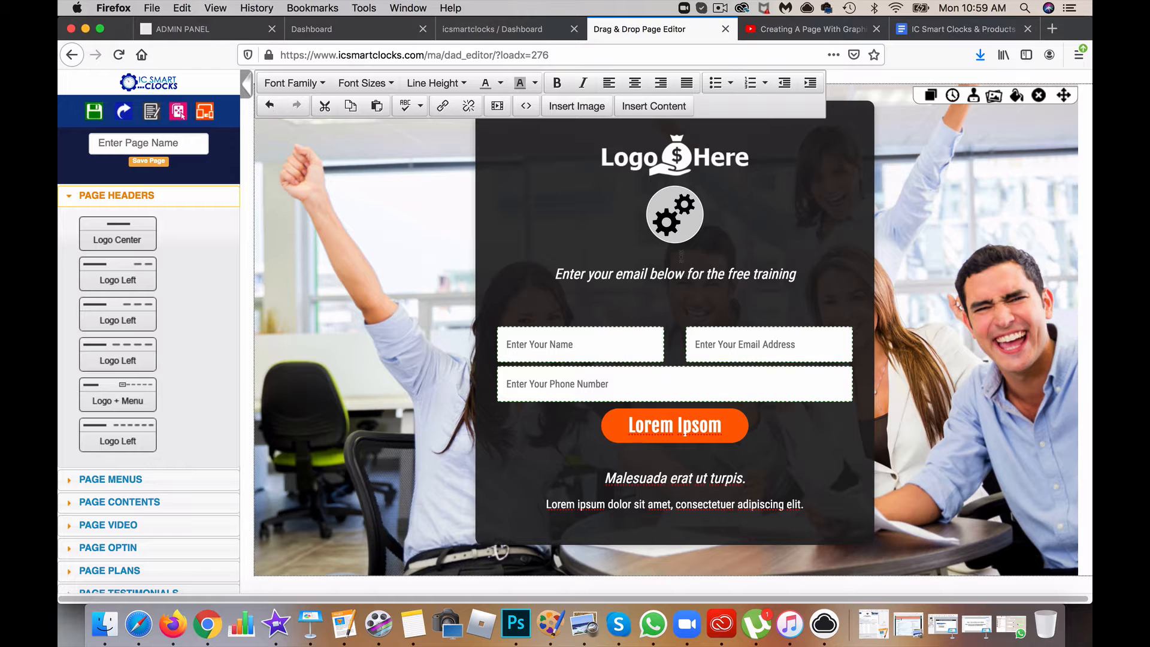
left_click(270, 105)
left_click(269, 106)
Step: Replace the placeholder headline with "Learn How To Make Money From Home", breaking it onto a second line before "Money"
left_click(728, 302)
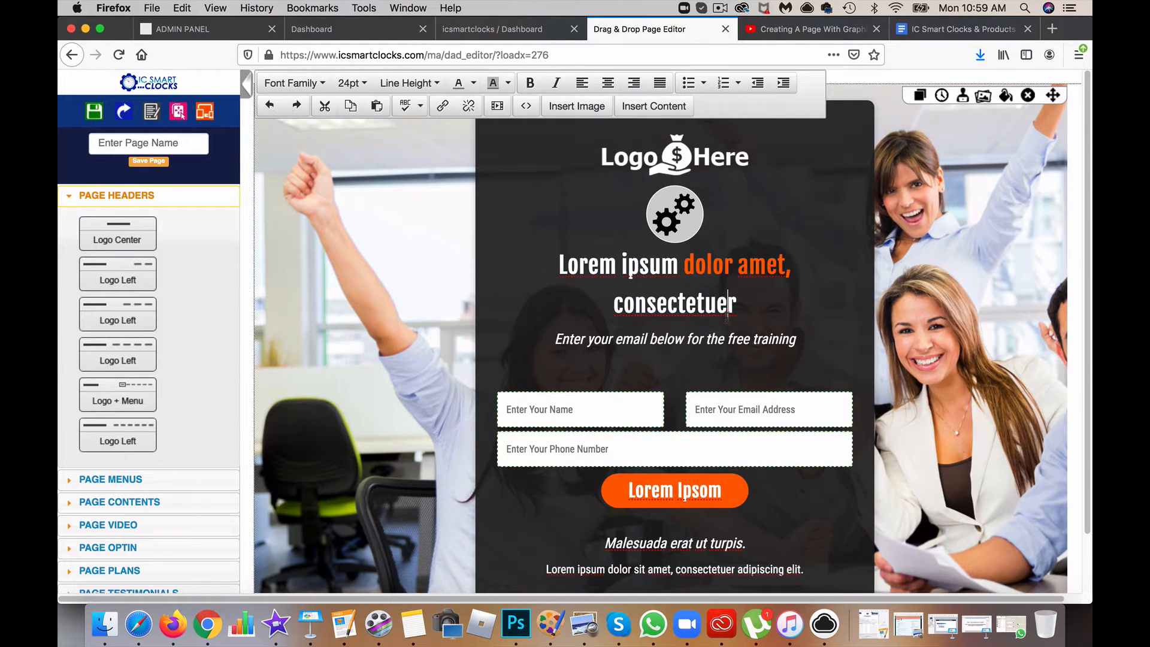
left_click_drag(738, 302, 568, 263)
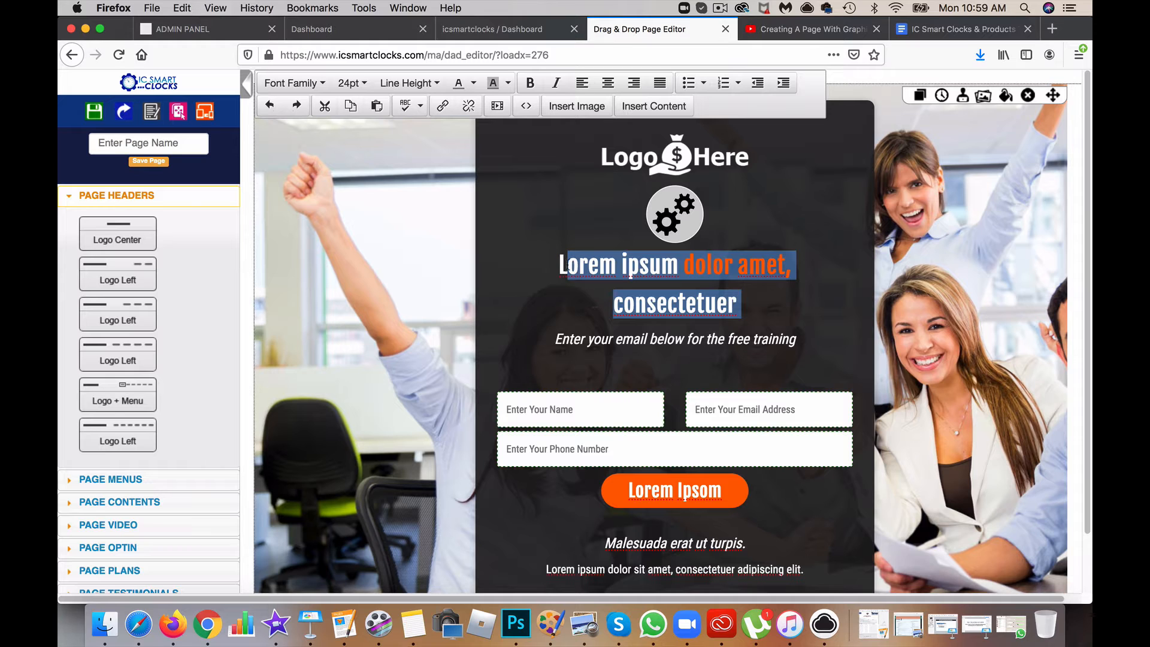
type("ear")
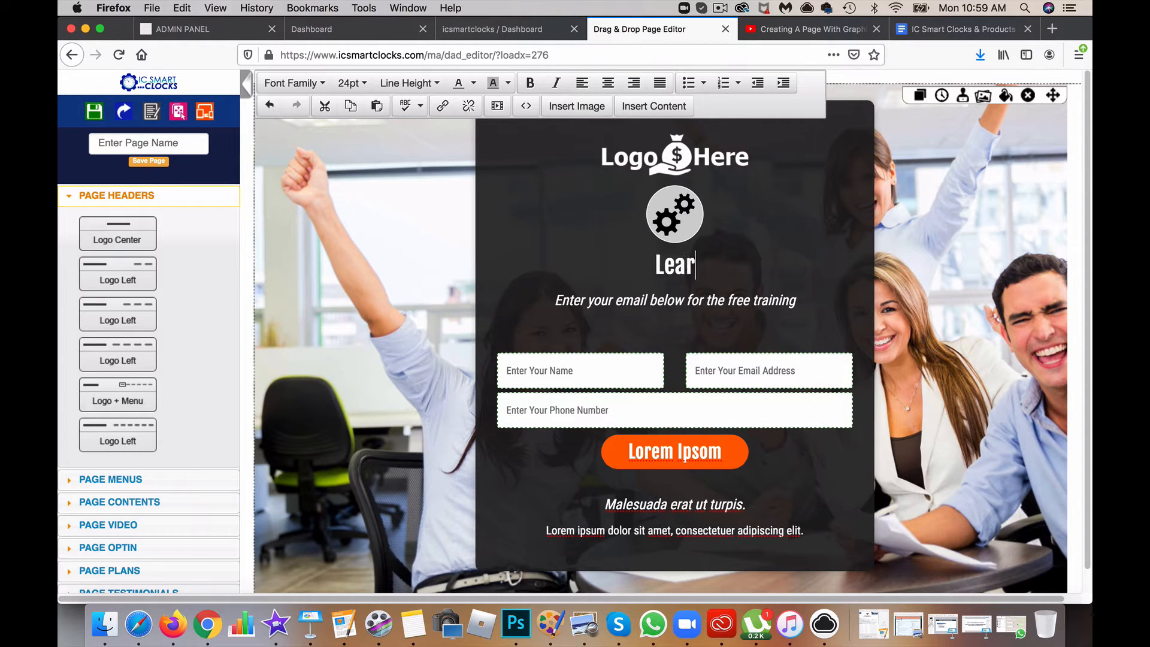
type("n How")
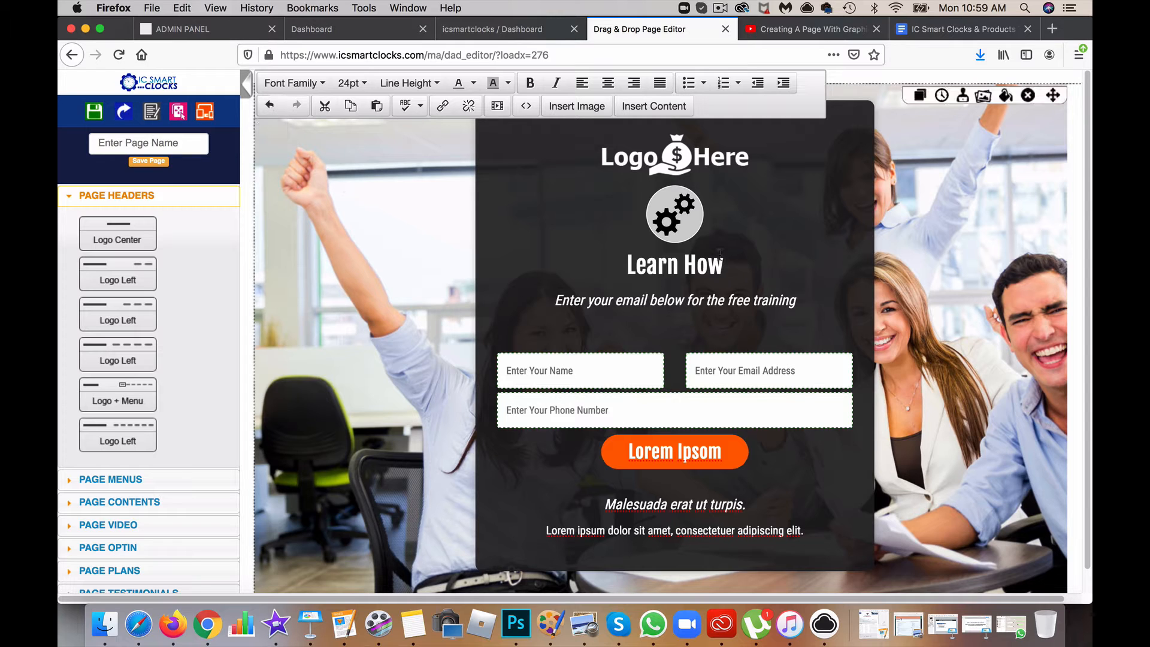
type("To")
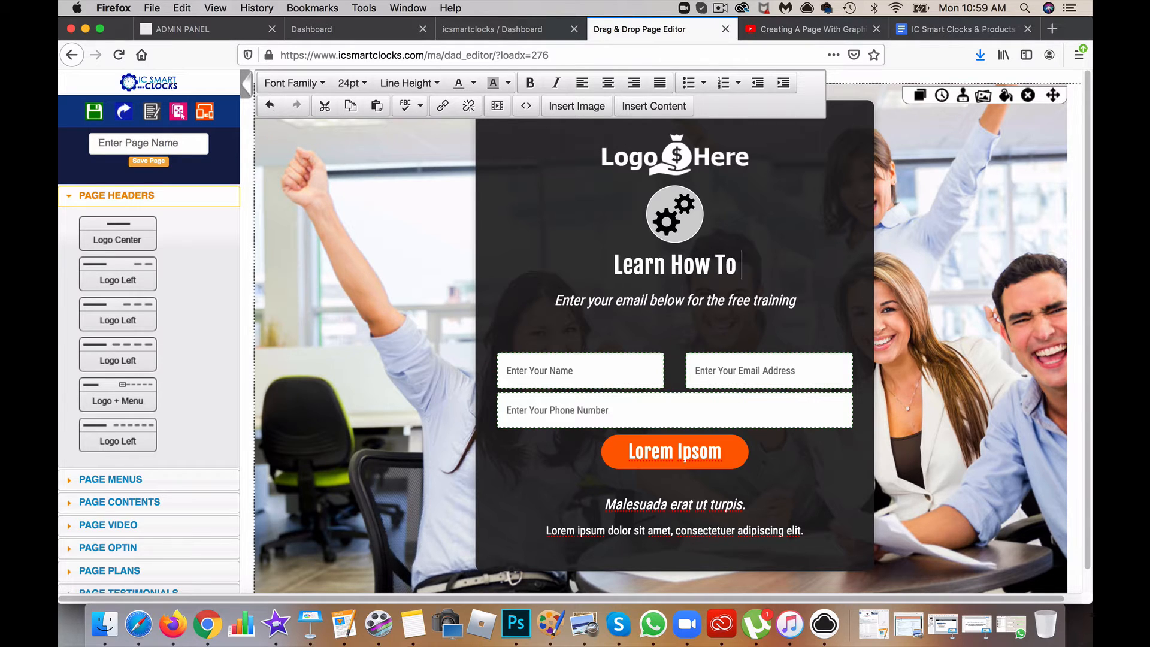
type(" Make Mo")
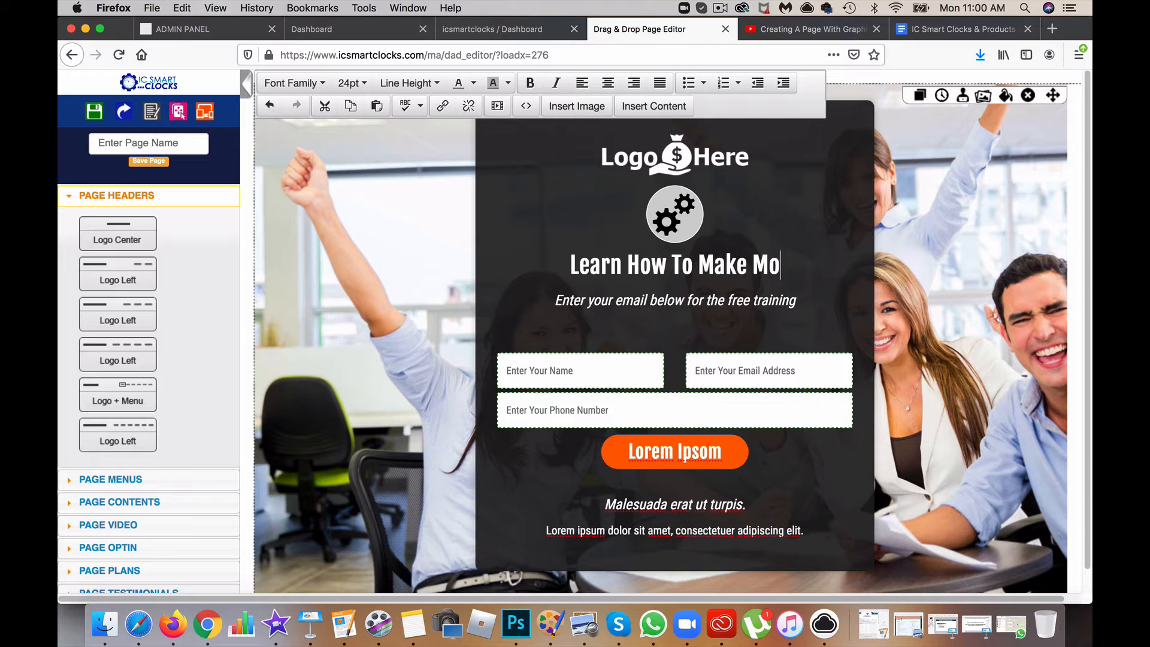
type("ney From Home")
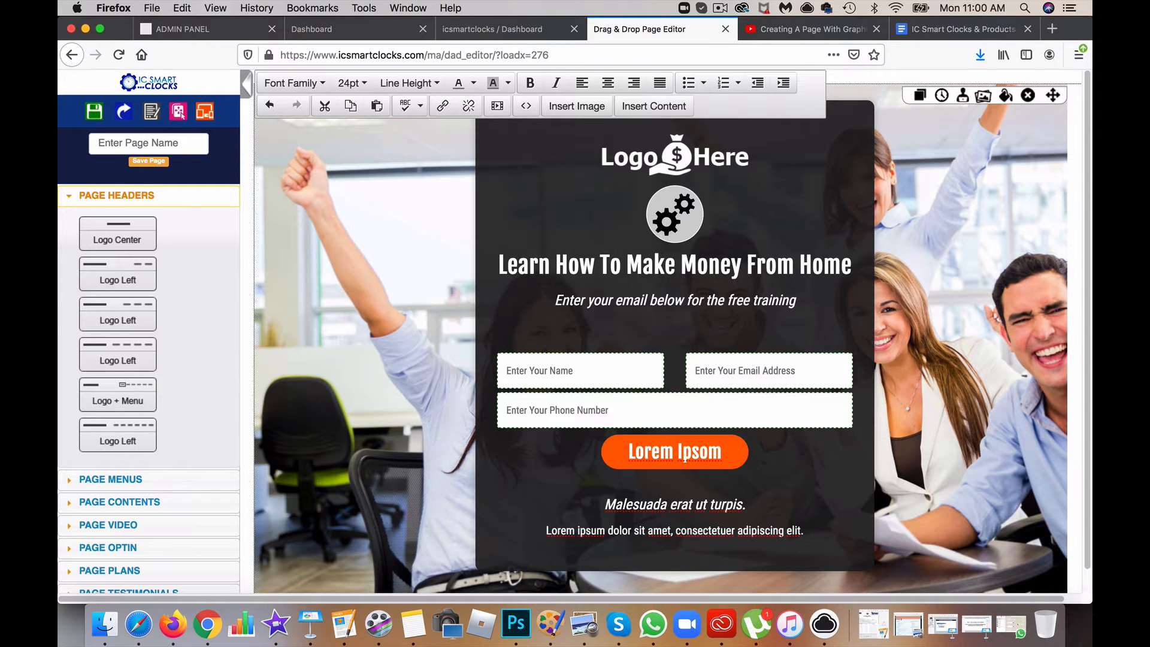
key("Return")
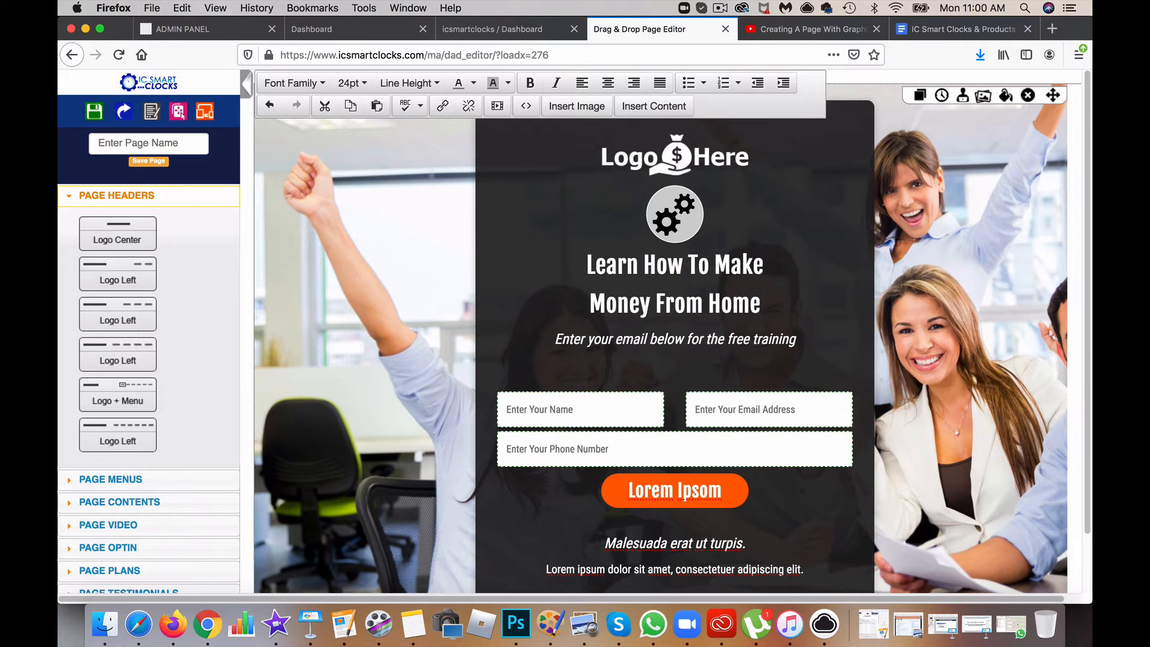
Step: Change the text colour of the word "Money" in the headline to red
left_click_drag(652, 307, 592, 307)
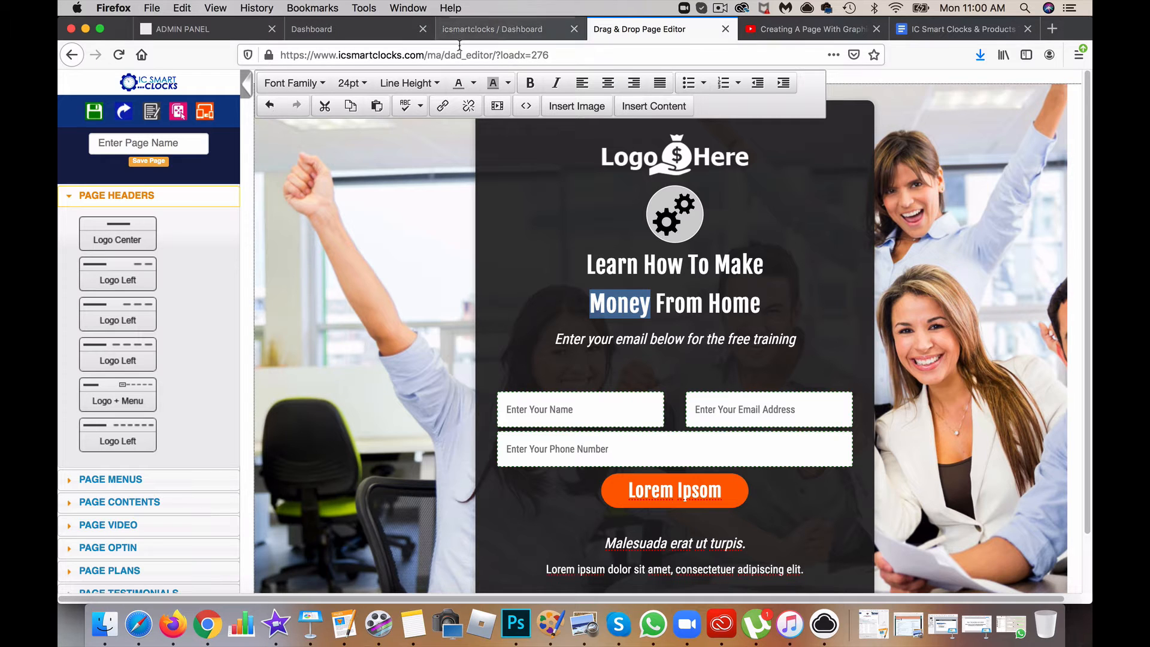
left_click(471, 86)
left_click(460, 140)
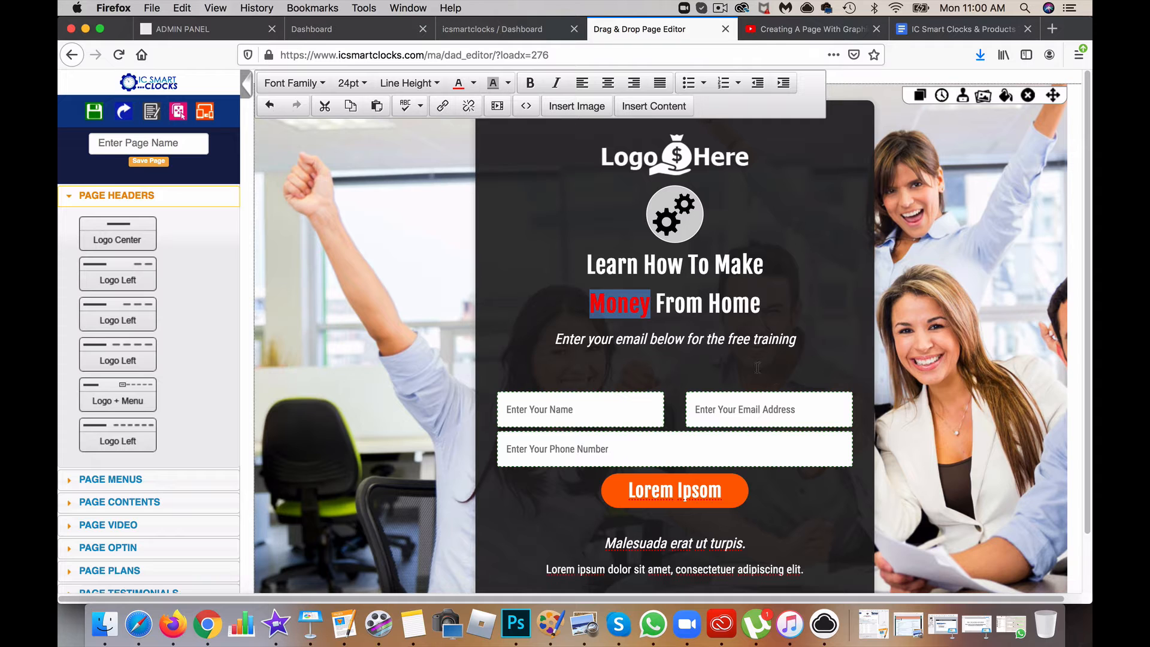
left_click(814, 340)
Step: View the text box settings of the name field and close them without changes
scroll(759, 383, "down", 2)
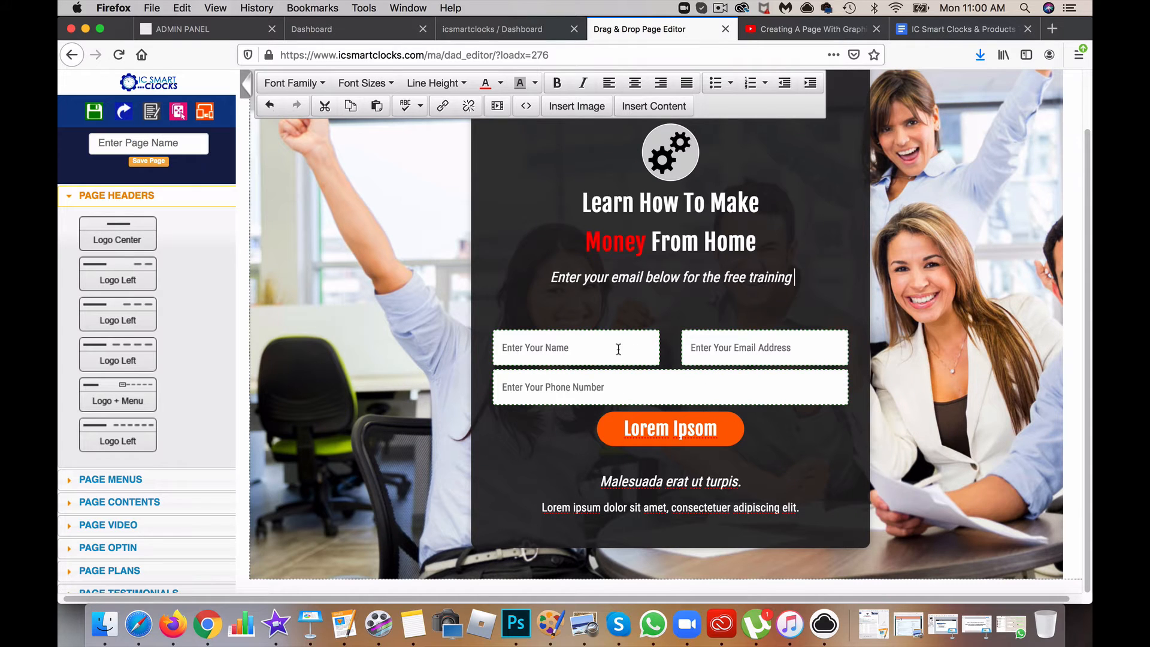
left_click(556, 353)
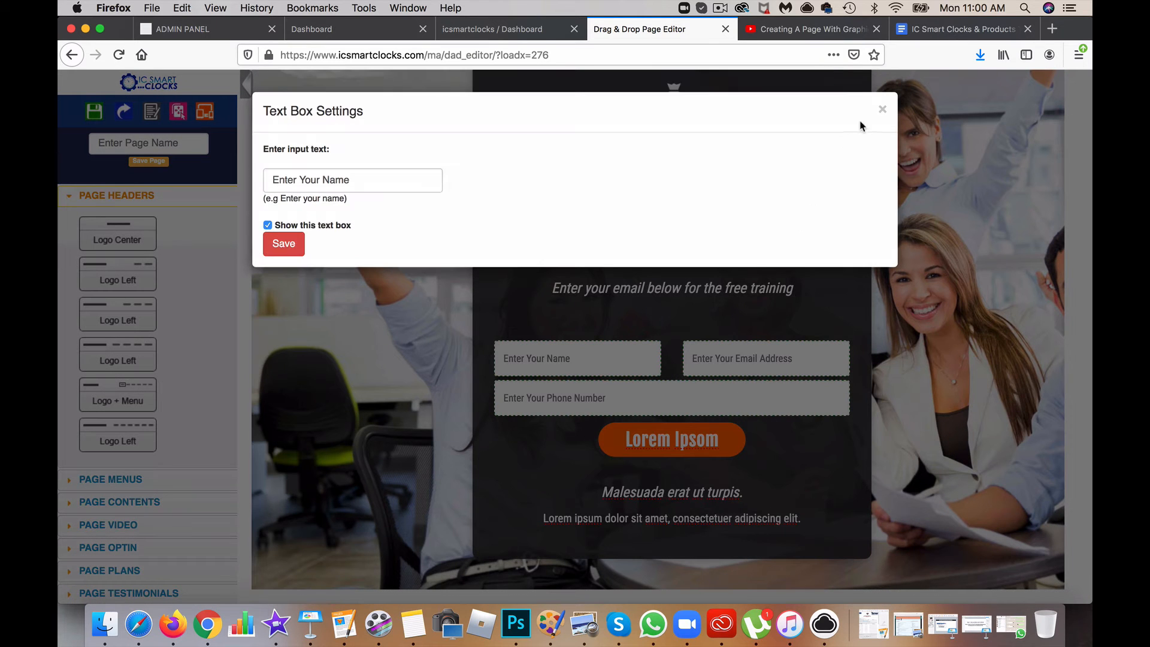
left_click(883, 109)
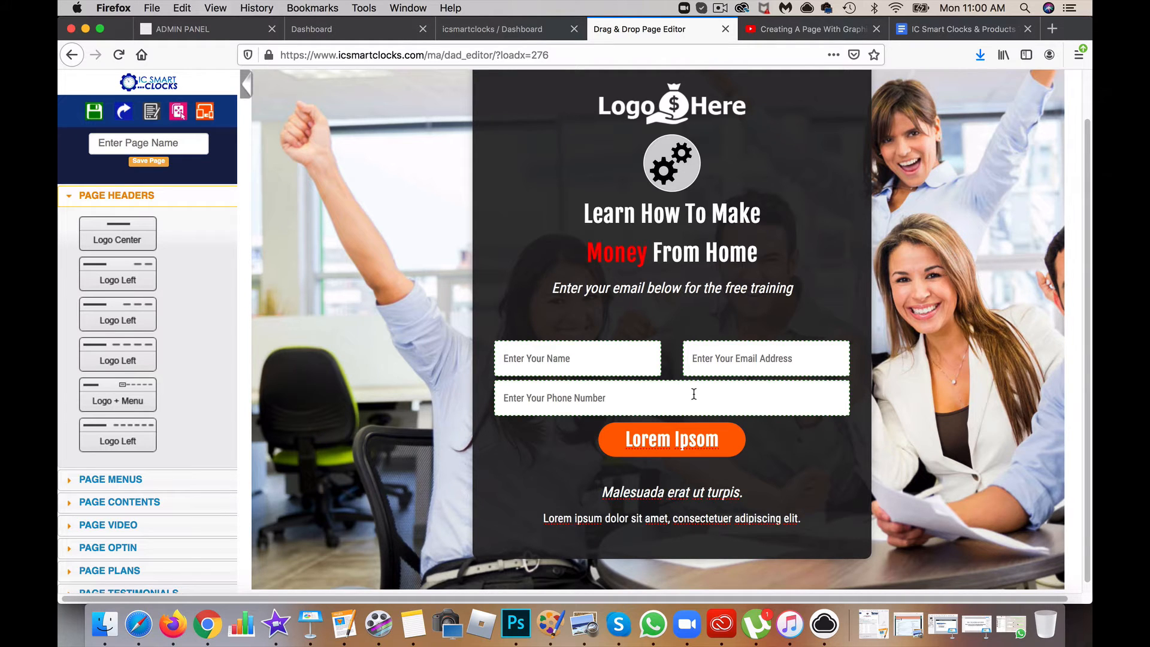
Step: Turn off showing the phone number text box in its settings and save
left_click(543, 397)
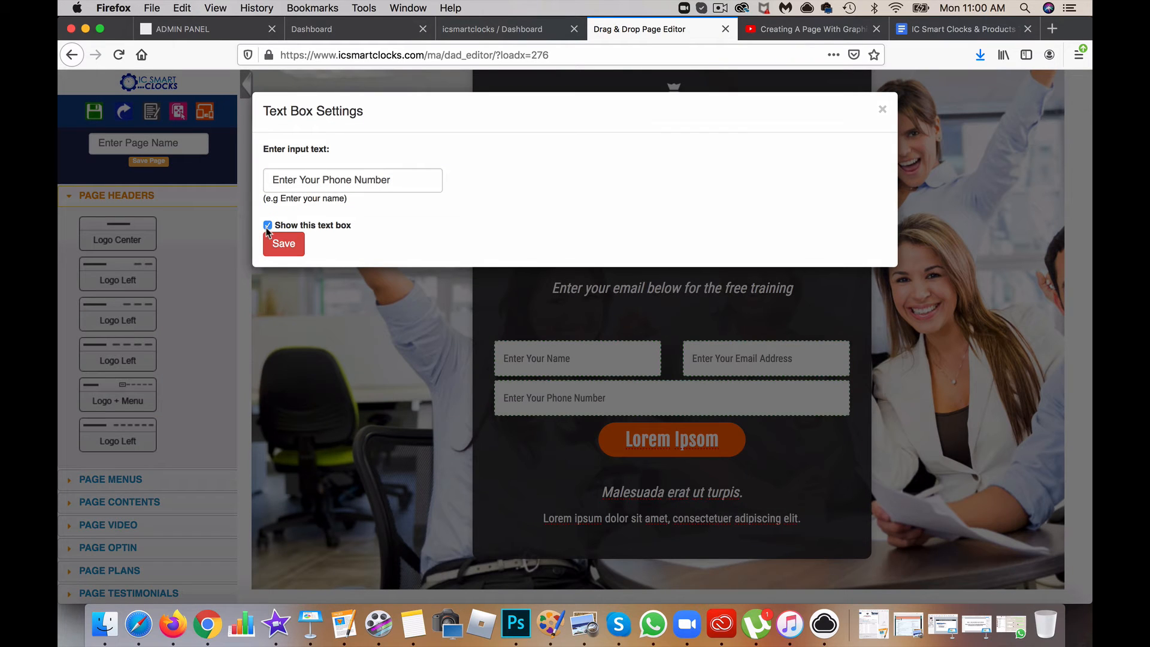
left_click(268, 227)
left_click(297, 244)
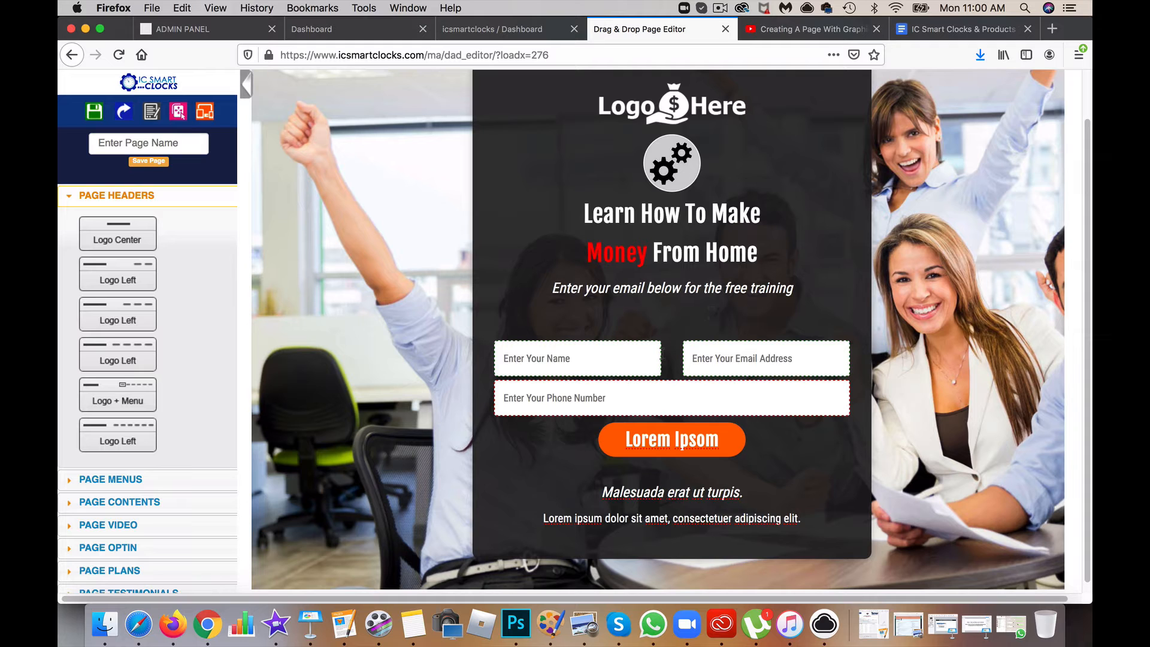
Step: Turn the display of the phone number text box back on in its settings and save
double_click(583, 358)
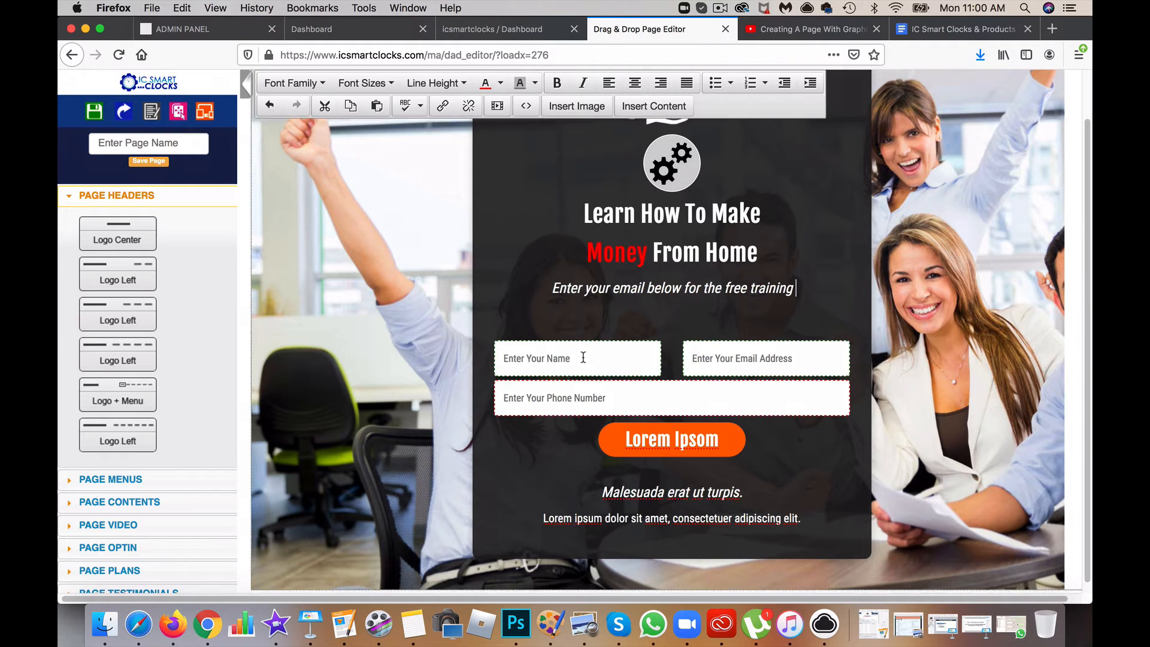
left_click(886, 111)
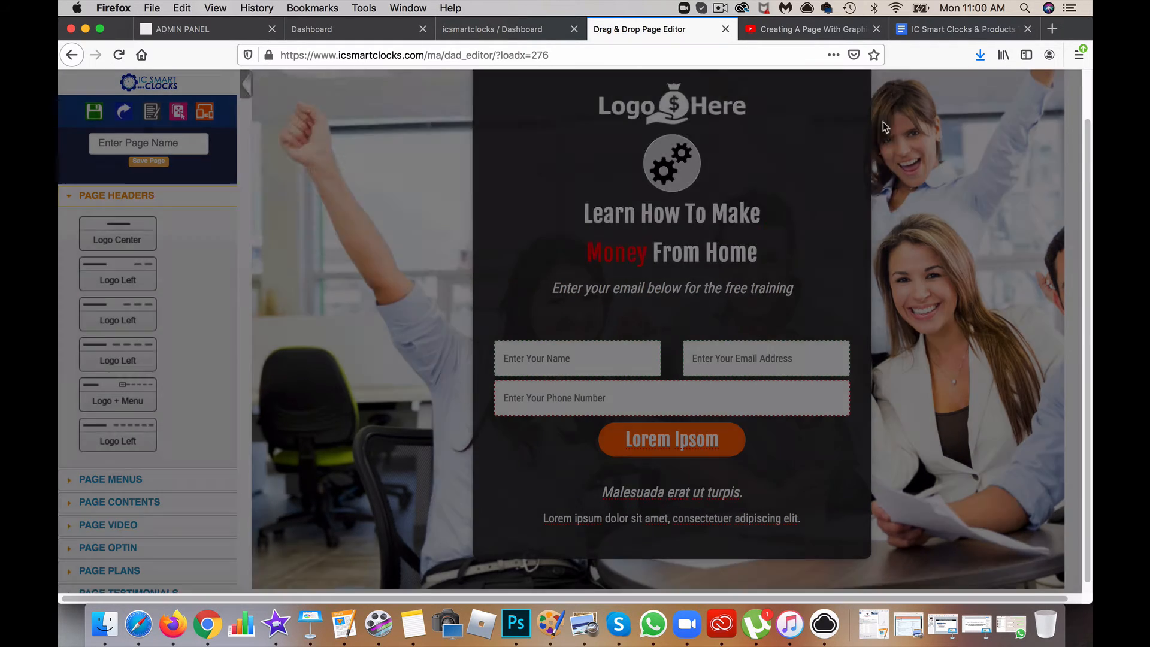
double_click(575, 398)
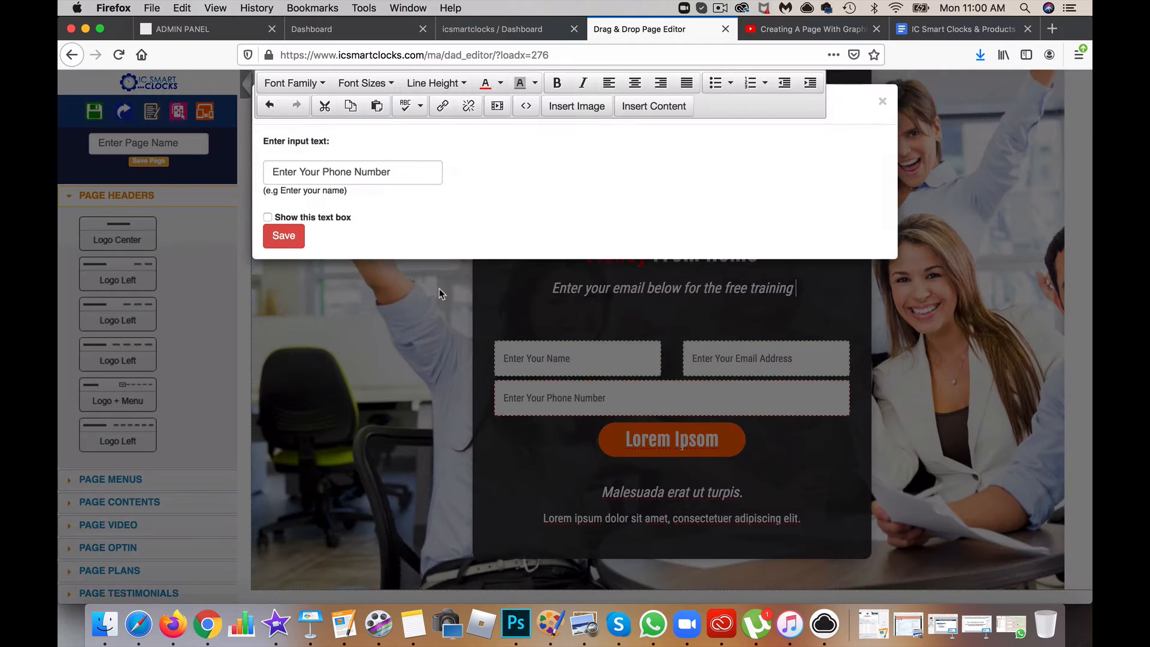
left_click(267, 224)
left_click(273, 245)
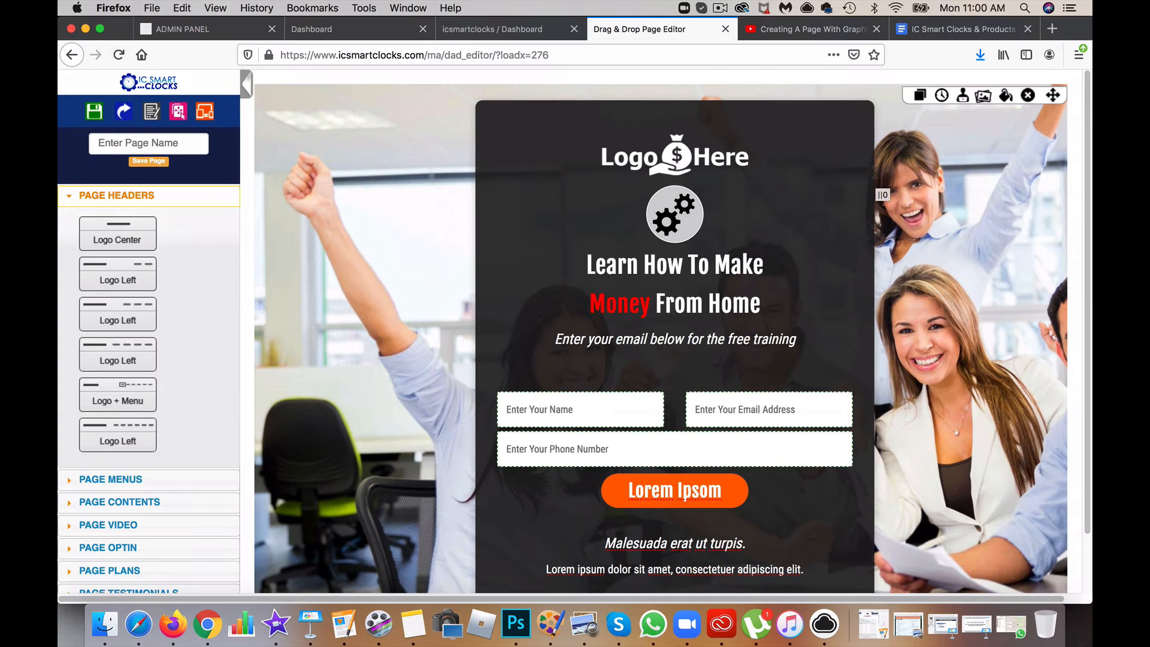
Step: Name the page "Test Page" and save it
scroll(802, 160, "down", 2)
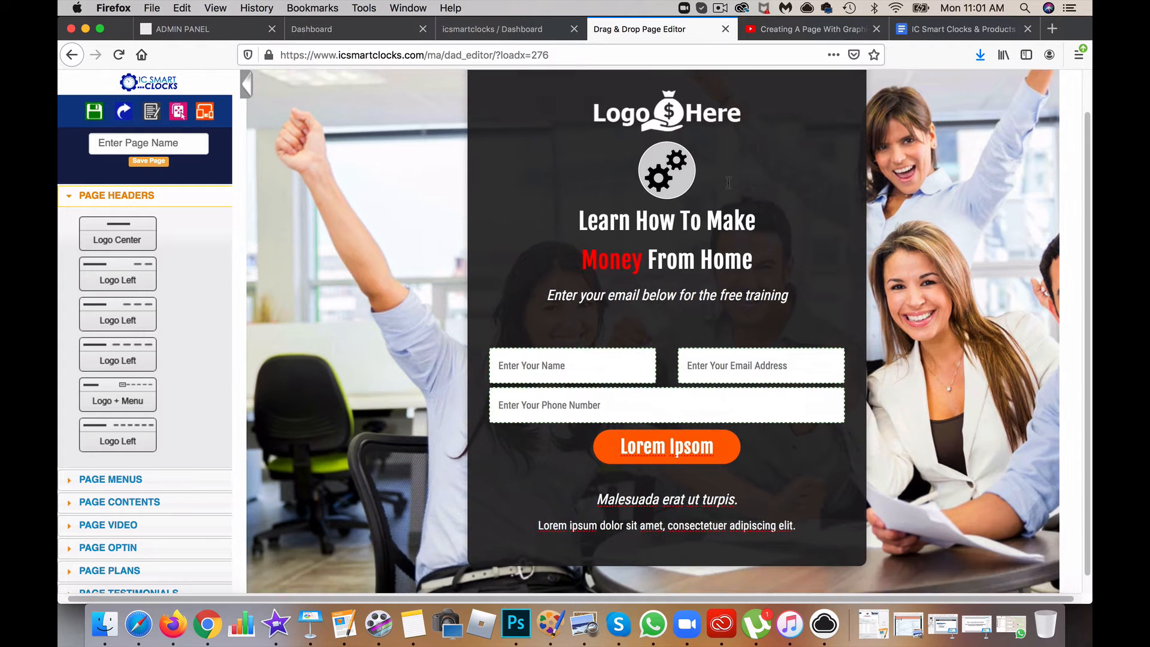
left_click(154, 142)
type("Test Page")
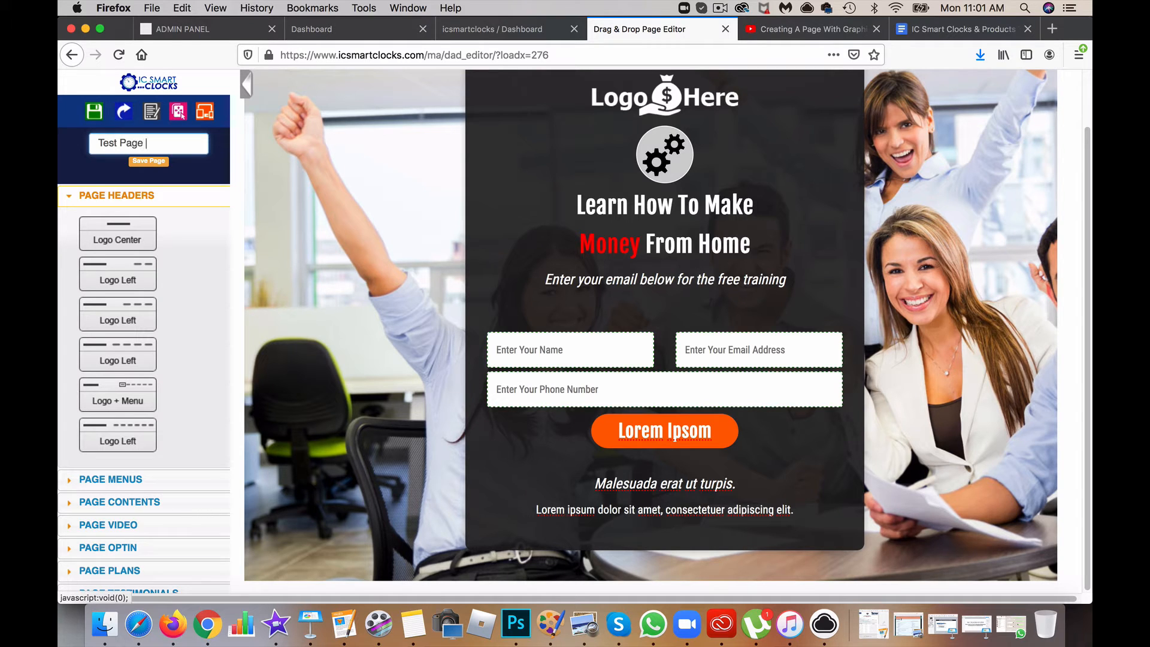
left_click(153, 162)
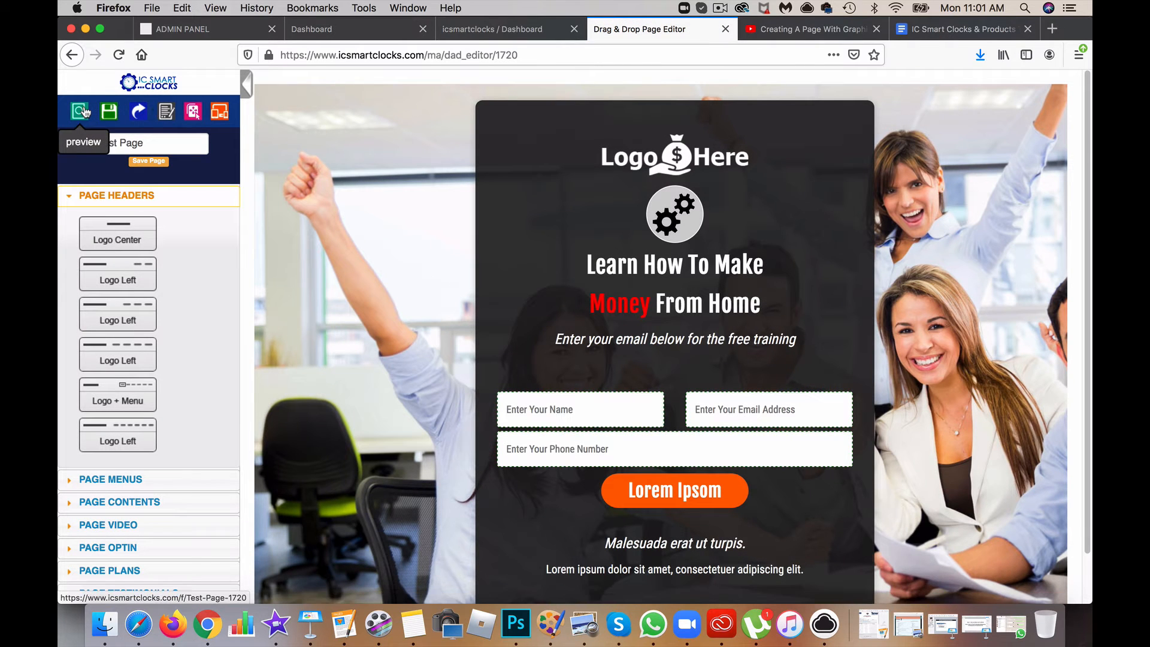
Step: View the page's SEO settings and the list of other page settings, leaving them unchanged
left_click(167, 114)
left_click(73, 198)
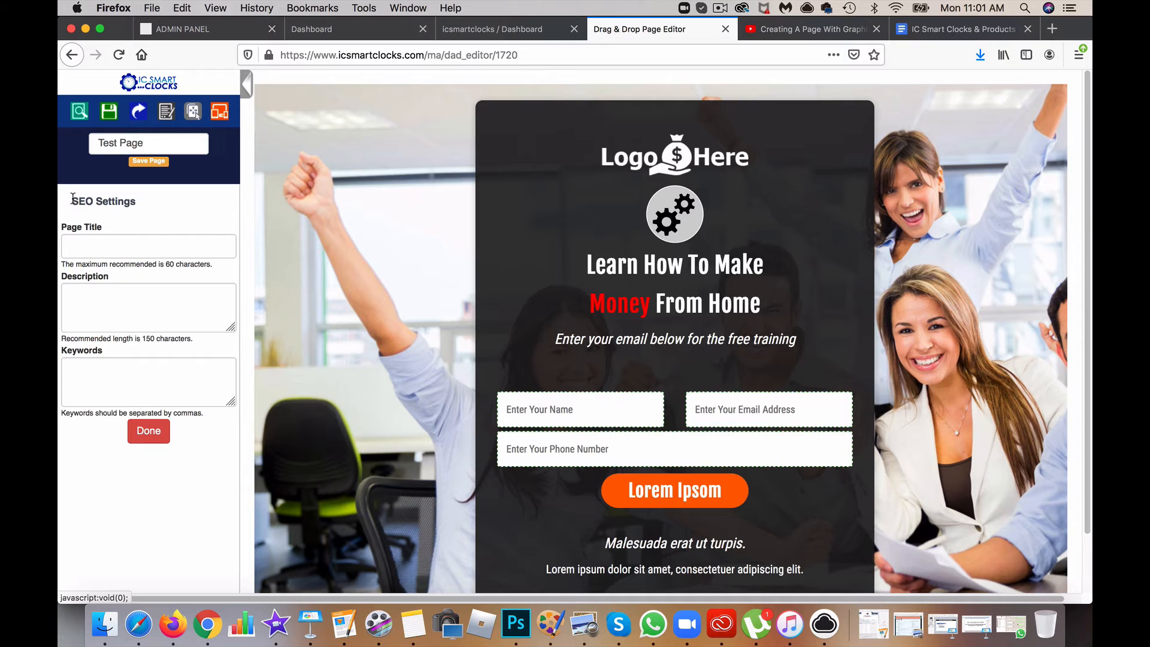
left_click(157, 435)
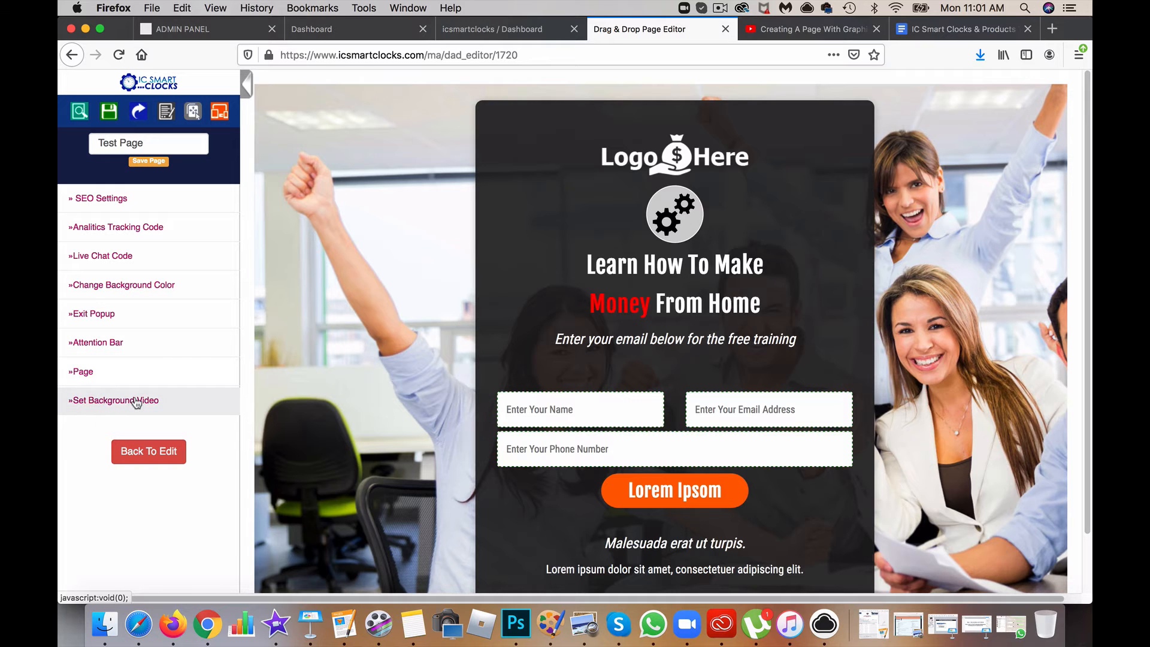
left_click(191, 115)
Step: Preview the page layout on iPad and iPhone, and return to the desktop view
left_click(221, 120)
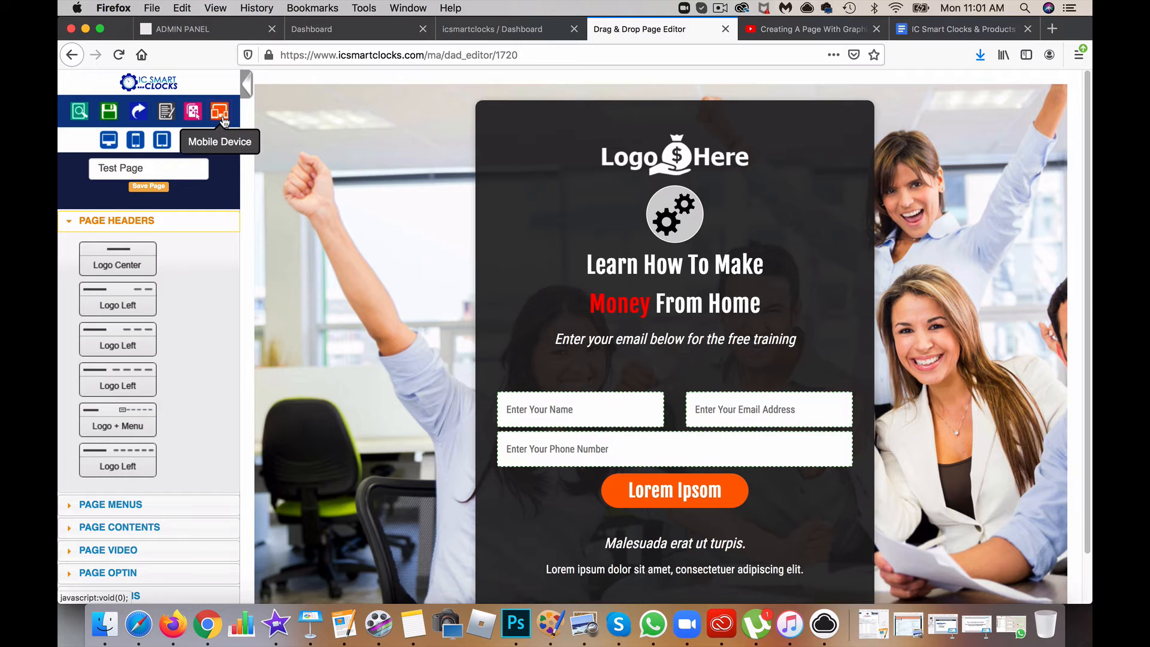
left_click(161, 142)
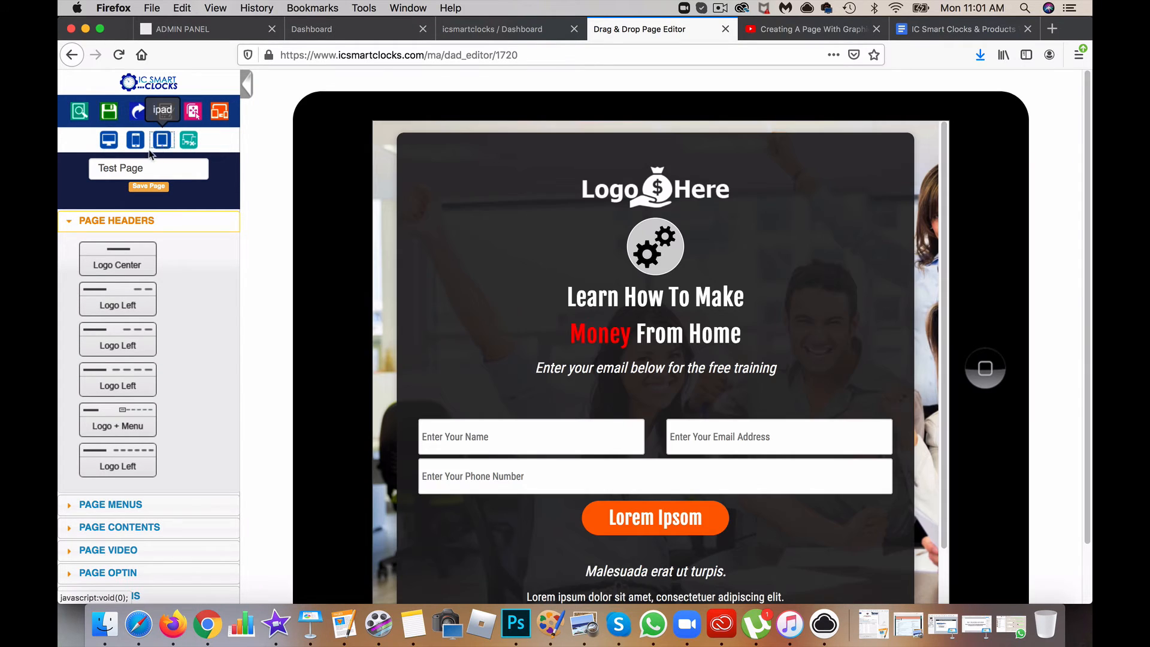
left_click(137, 144)
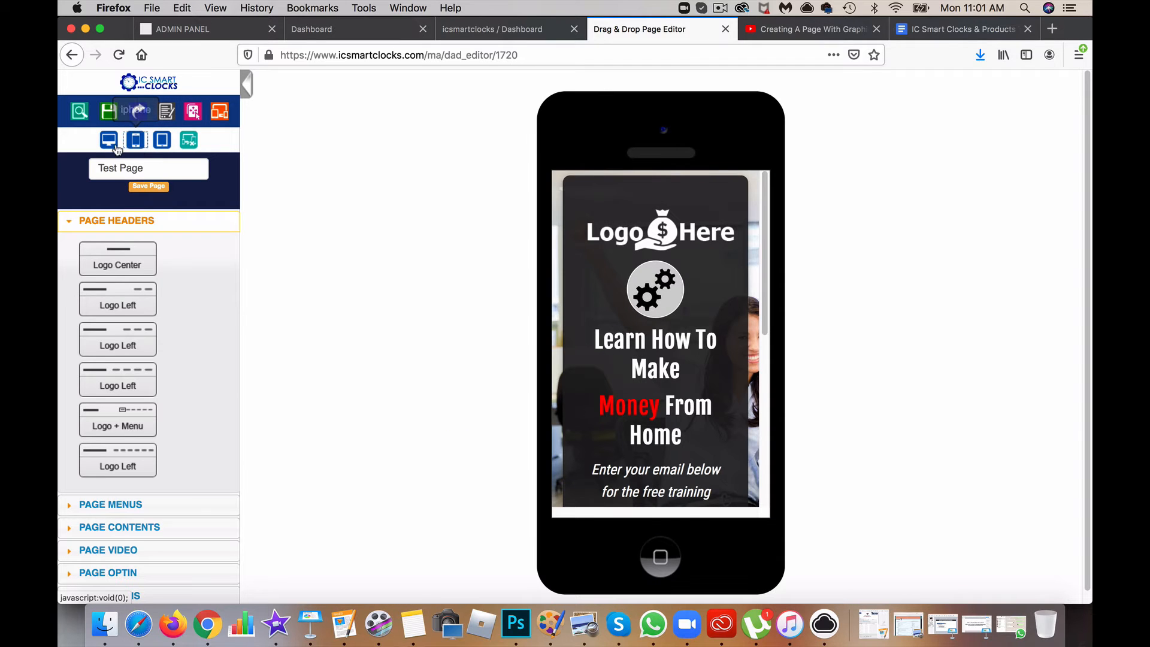
left_click(109, 142)
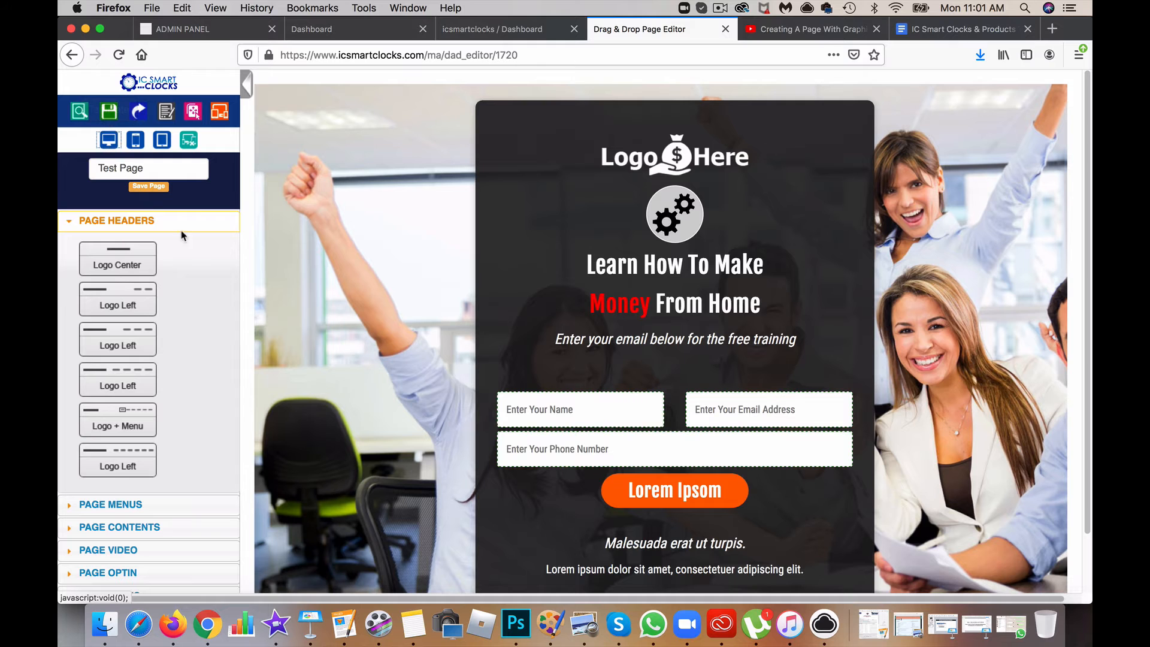
Step: Replace the "Lorem Ipsom" button's text with "Click Here To Gain Access" in its button settings
scroll(498, 394, "down", 2)
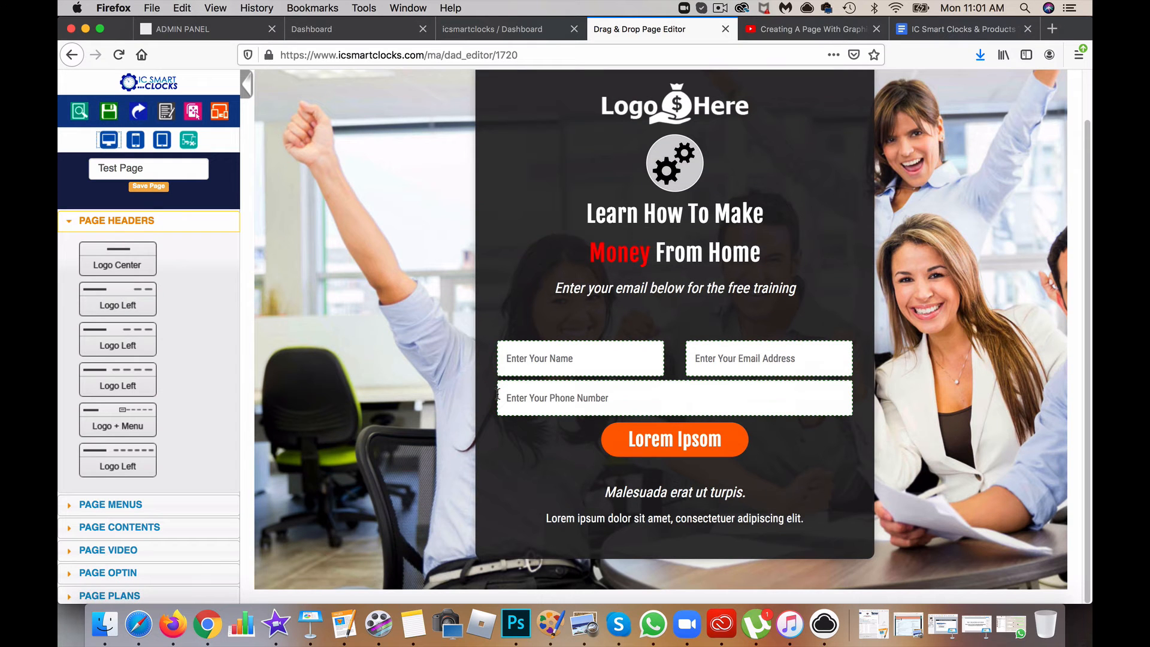
left_click(713, 448)
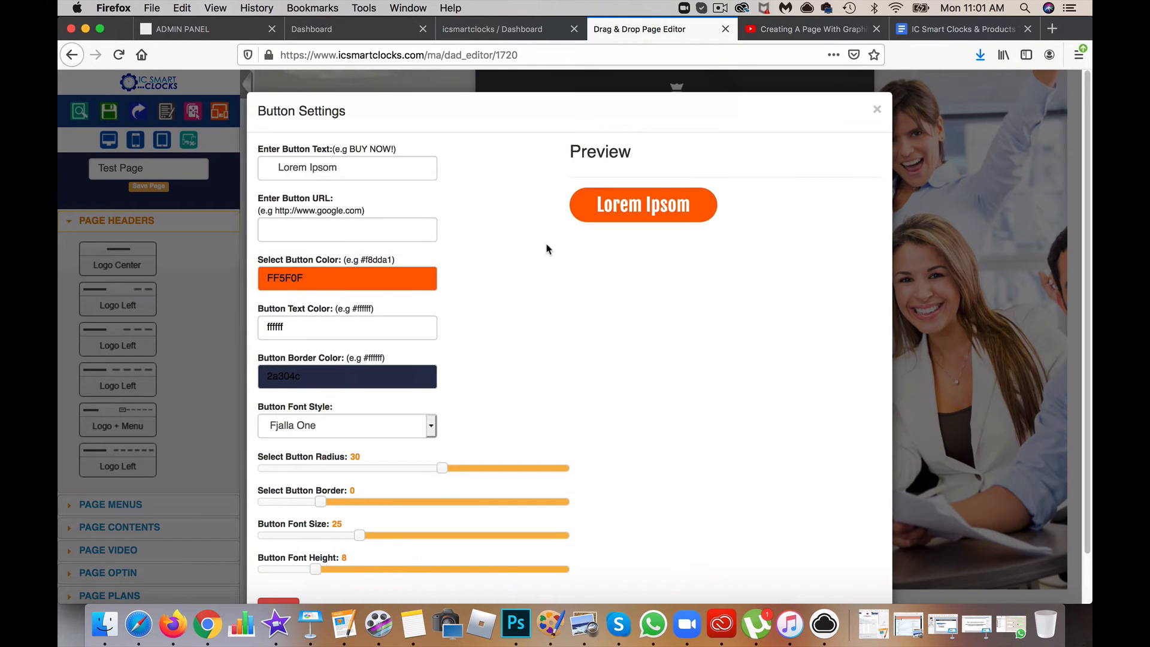
left_click_drag(339, 169, 273, 168)
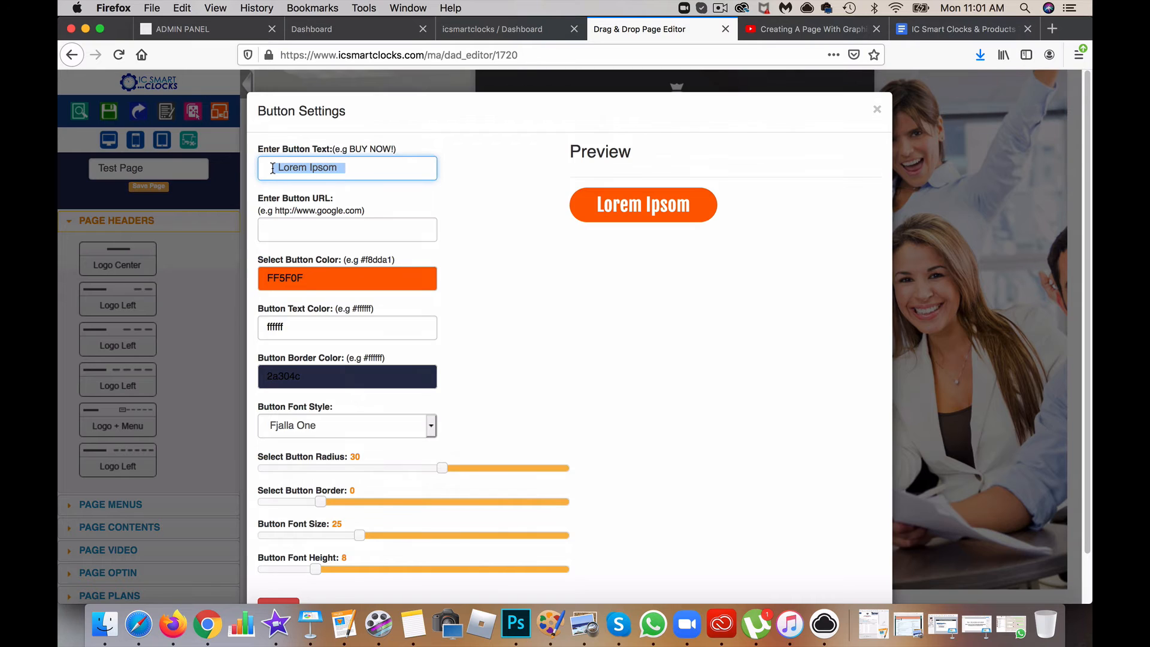
type("Click ")
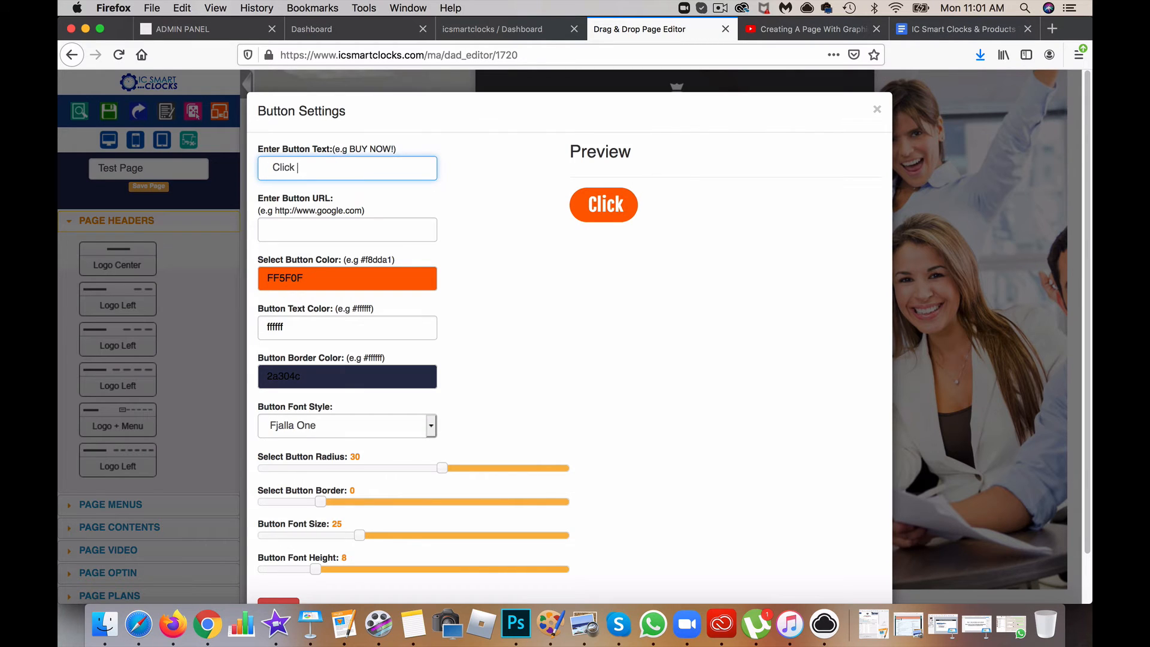
type("Here ")
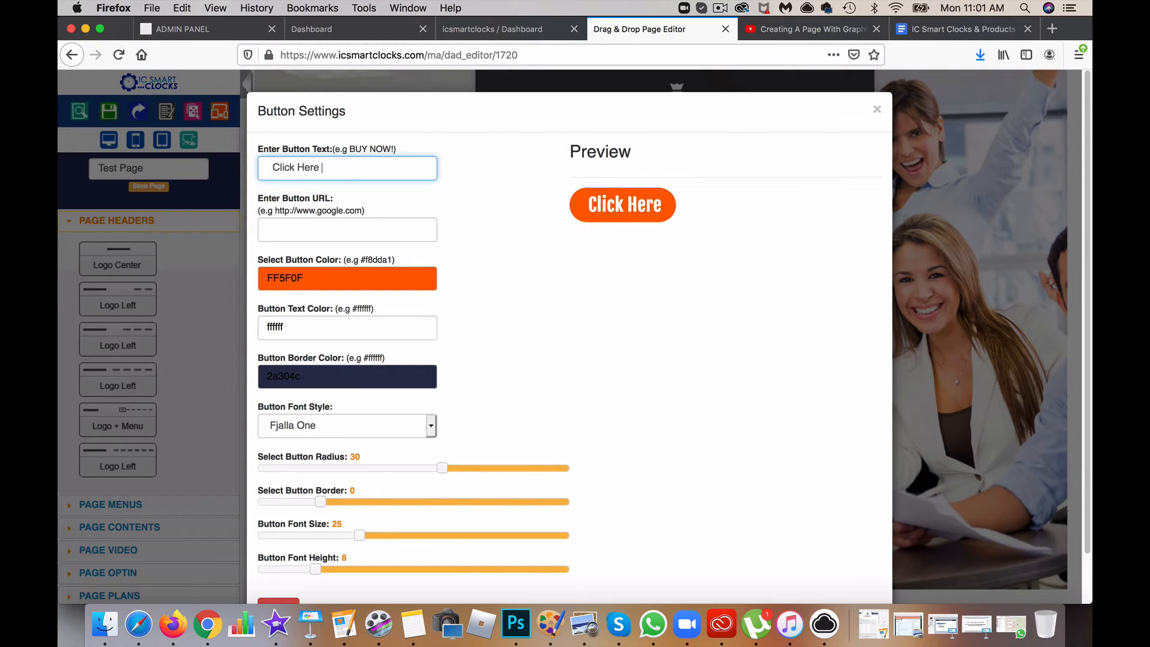
type("To Gain Ac")
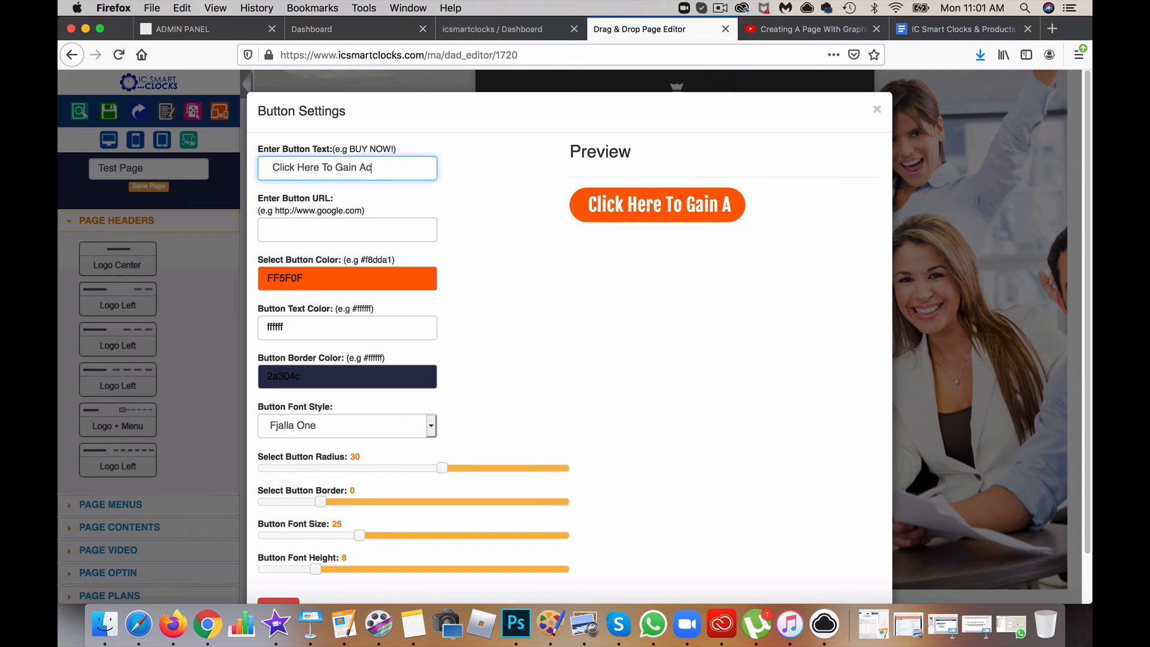
type("cess")
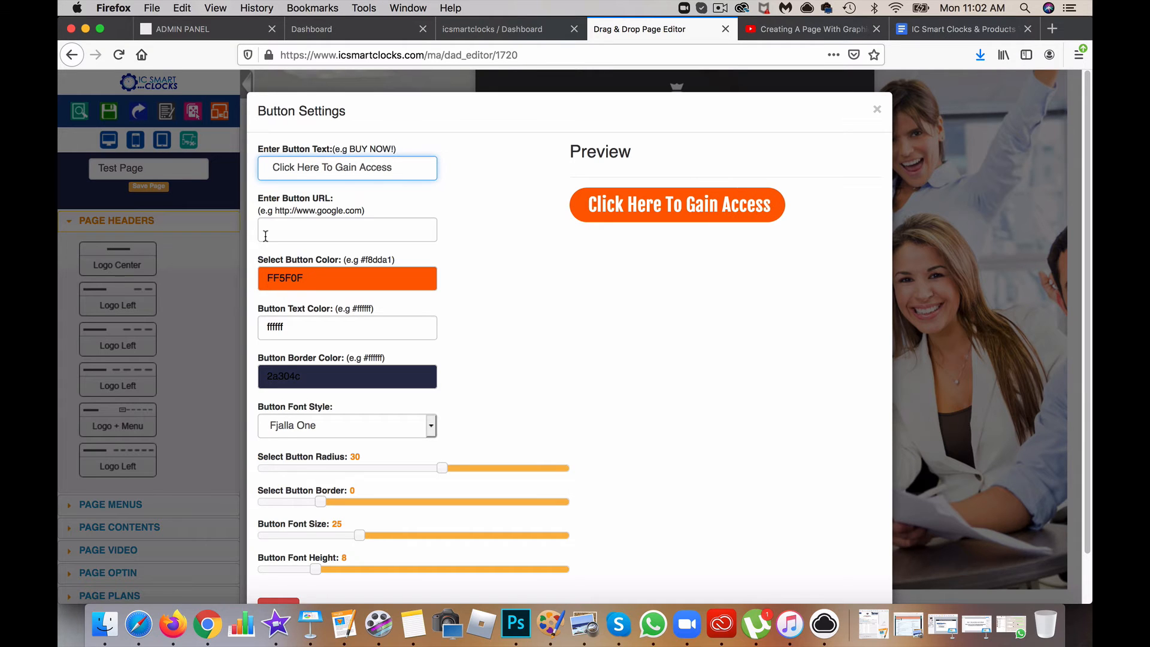
Step: Set the button colour to red, FF1919
left_click(291, 271)
left_click(394, 306)
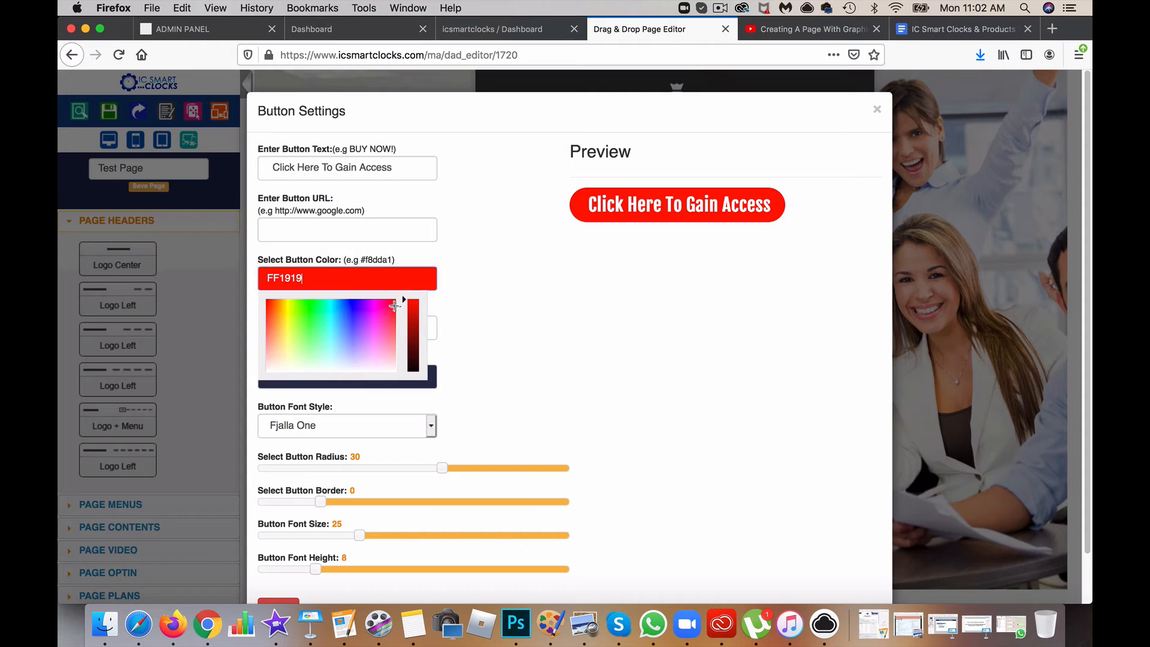
left_click(553, 311)
Step: Set the button radius to 29, border to 0, font size to 23 and font height to 17, and save the button settings
scroll(384, 500, "down", 2)
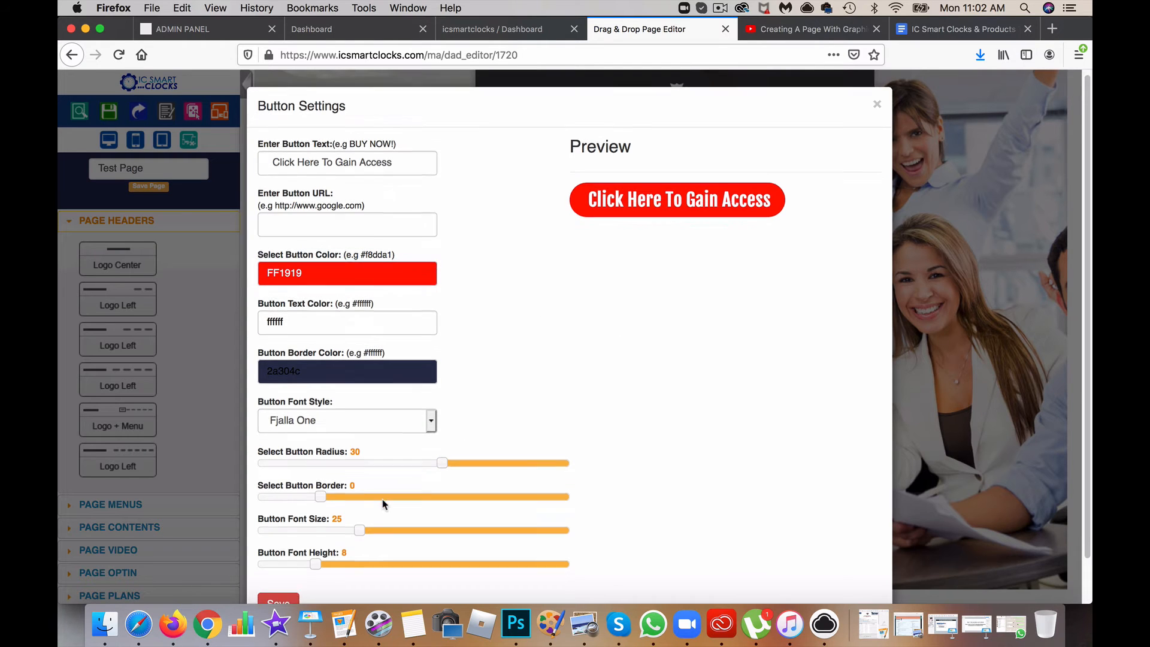
mouse_move(441, 413)
left_mouse_down()
mouse_move(399, 417)
mouse_move(436, 419)
left_mouse_up()
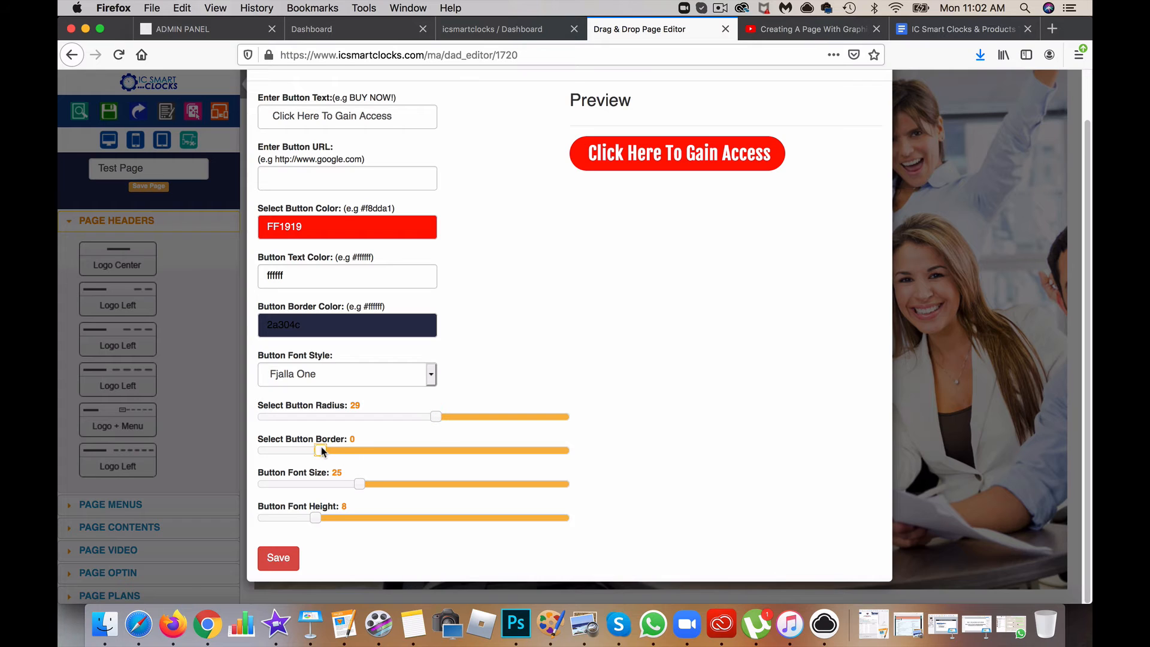
left_click_drag(321, 451, 262, 456)
left_click_drag(345, 486, 301, 486)
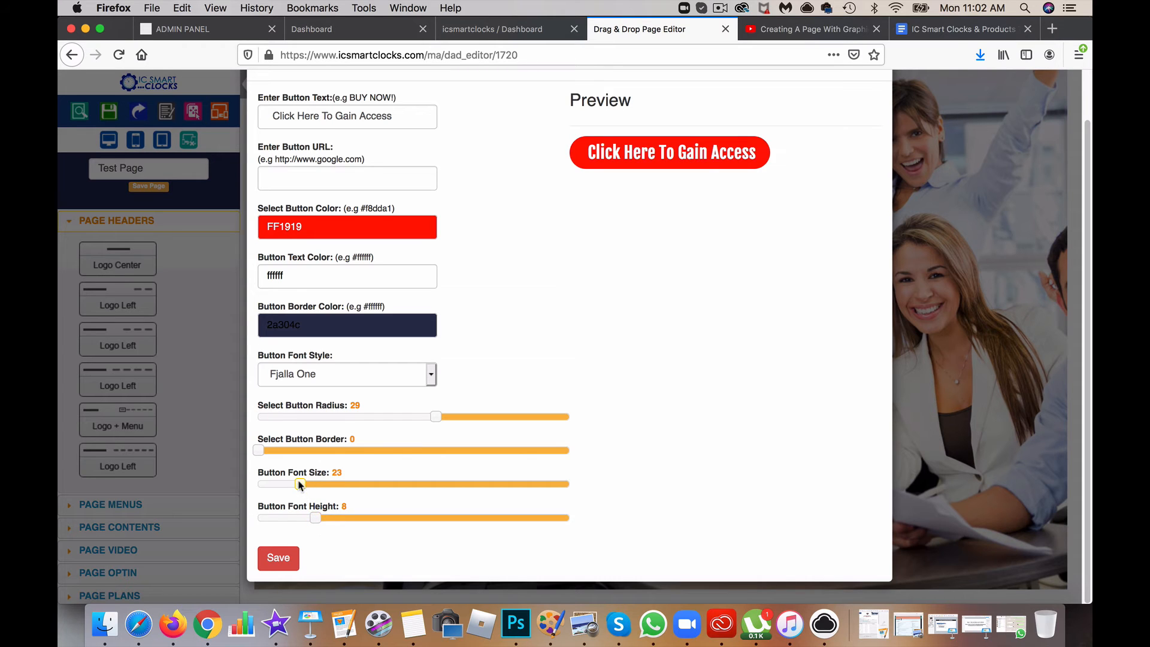
mouse_move(319, 520)
left_mouse_down()
mouse_move(329, 520)
mouse_move(309, 520)
left_mouse_up()
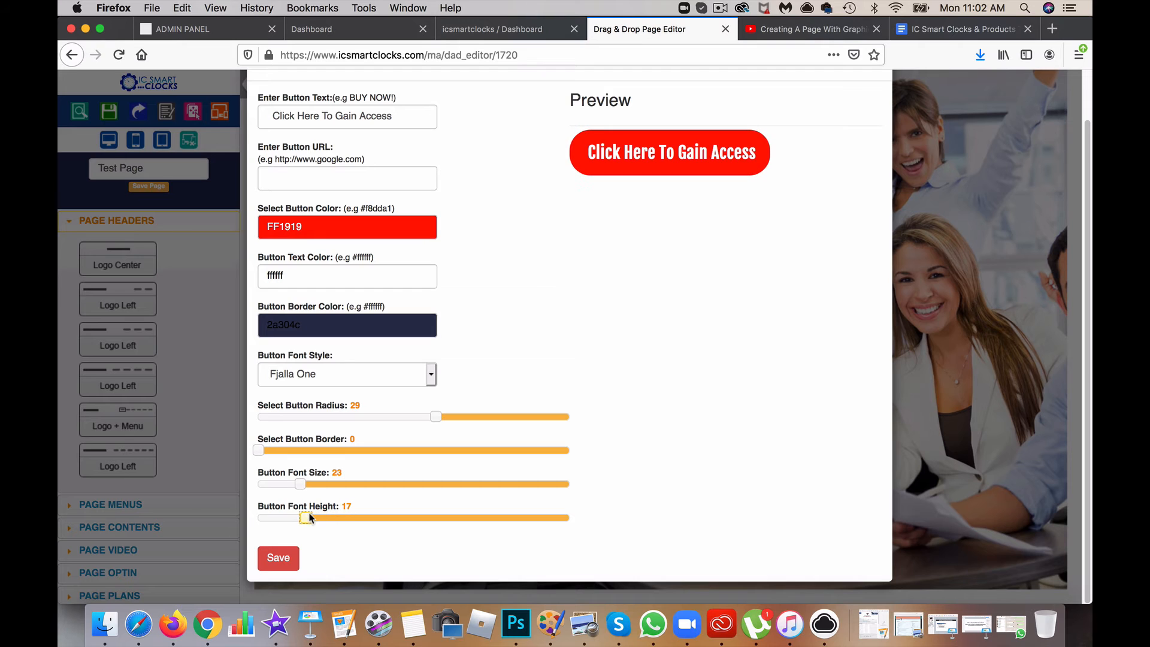
left_click(279, 557)
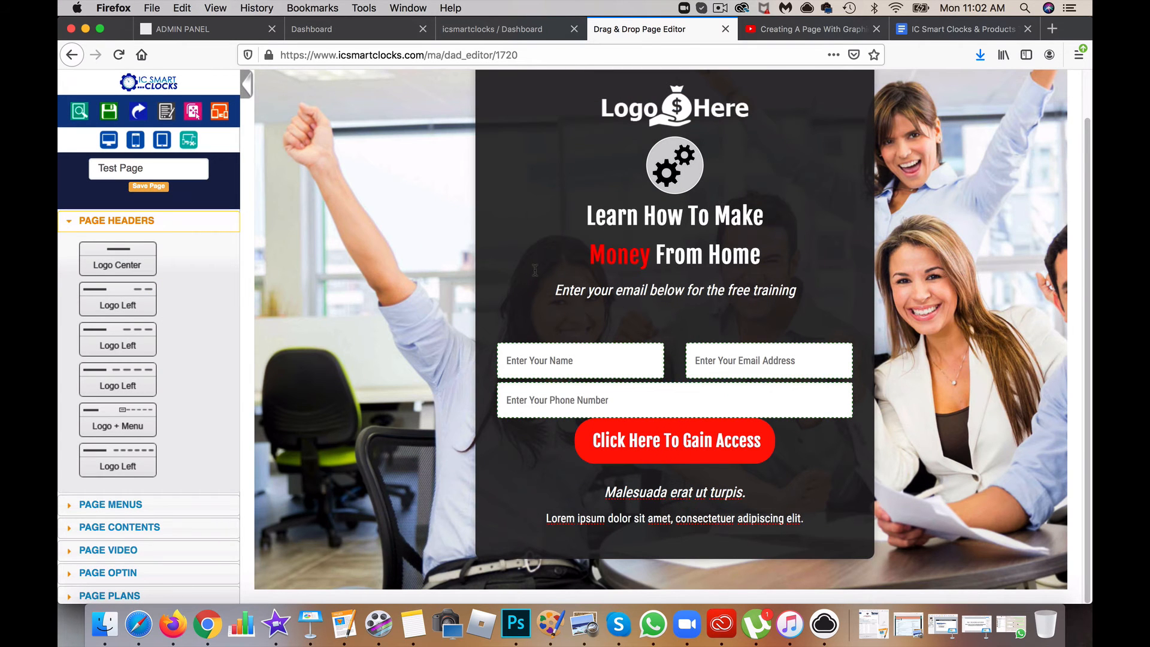
Step: Replace the gears icon above the headline with the round teal bonus image from the open gallery's Bonus_Buttons category
scroll(535, 270, "up", 2)
left_click(680, 223)
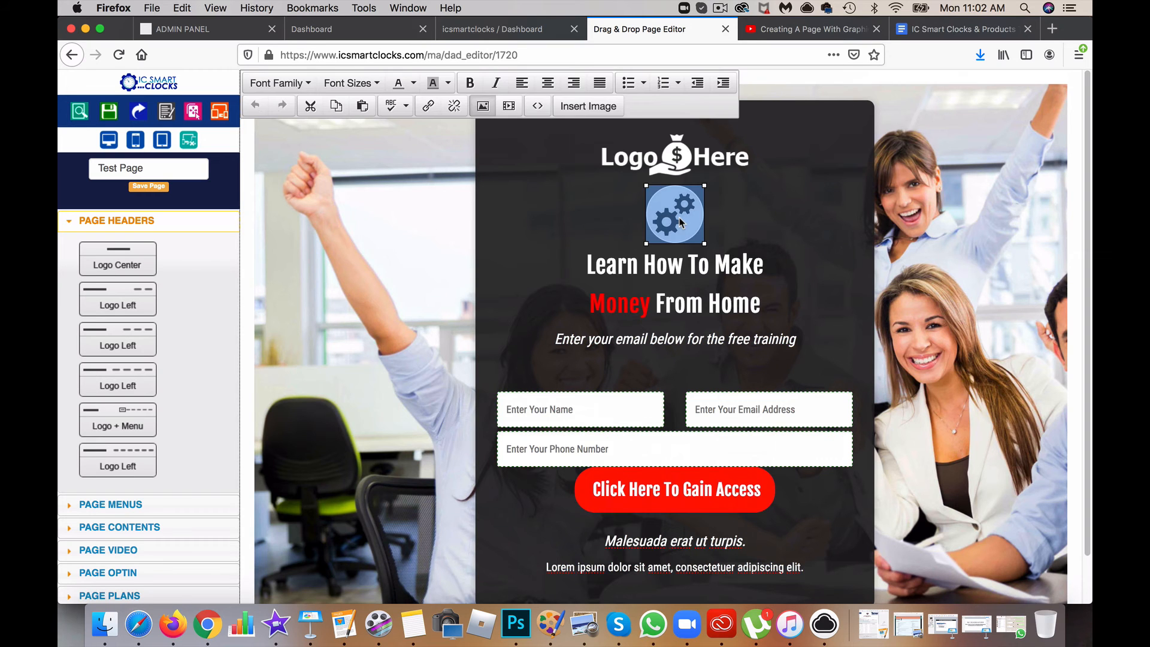
left_click(571, 111)
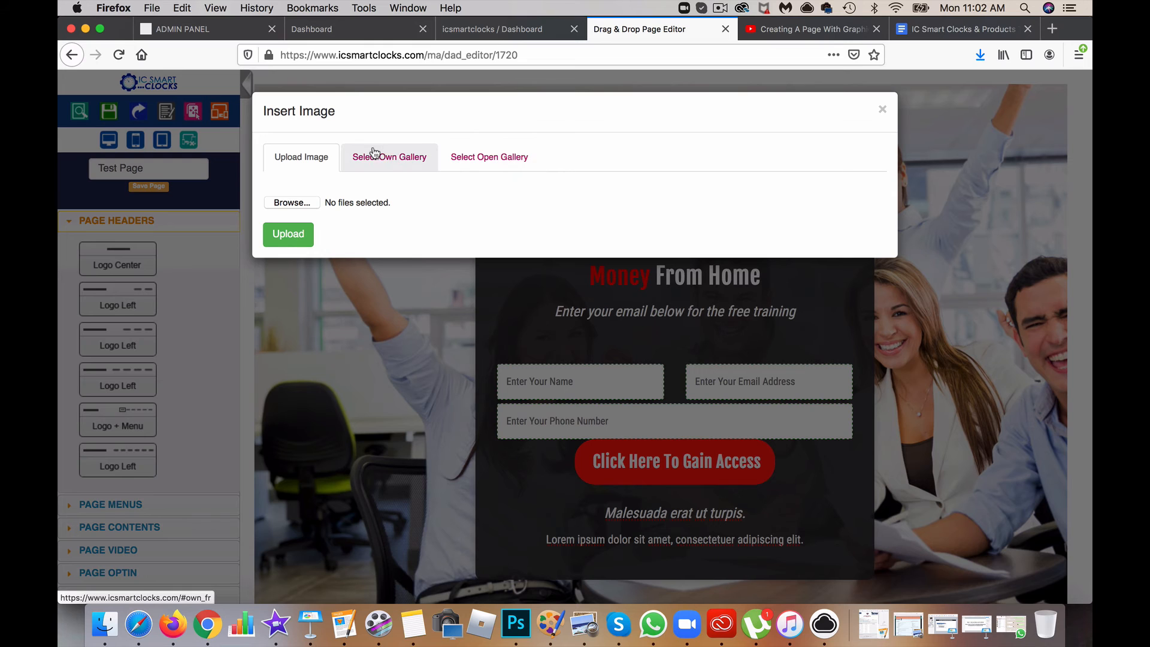
left_click(479, 157)
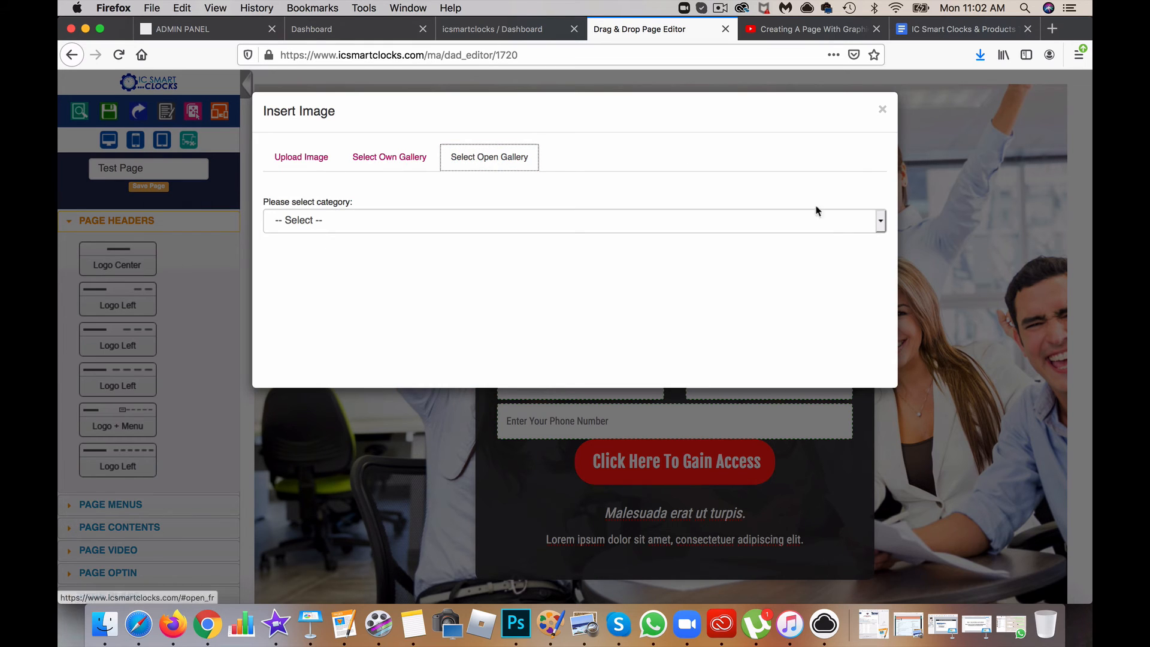
left_click(882, 222)
left_click(680, 267)
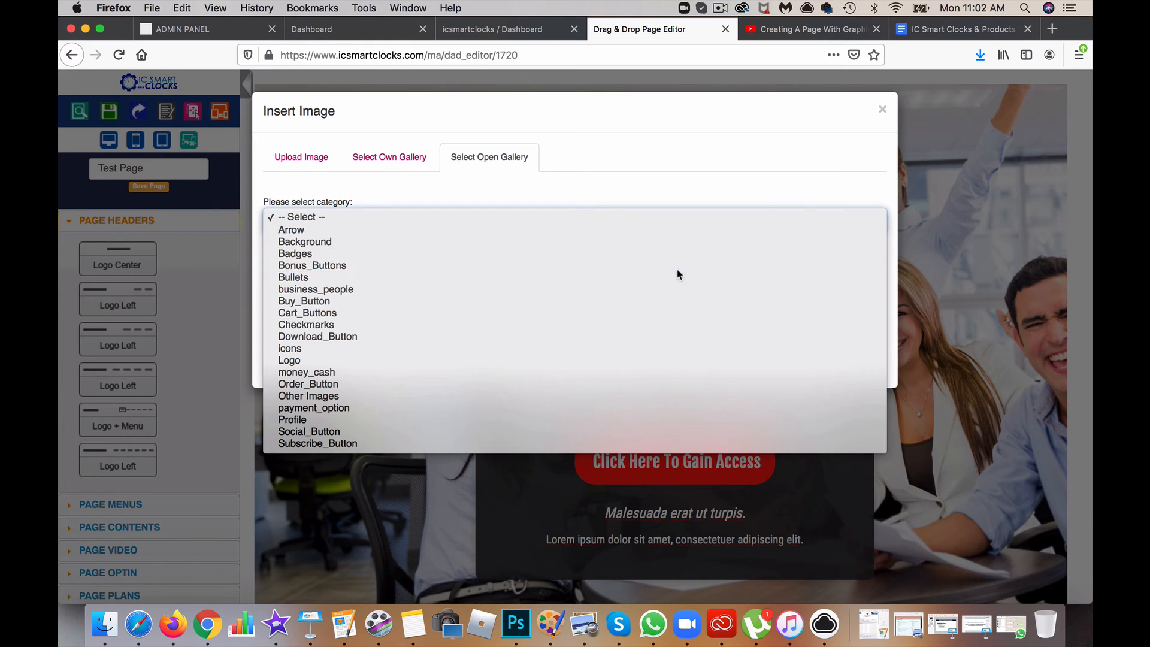
left_click(549, 266)
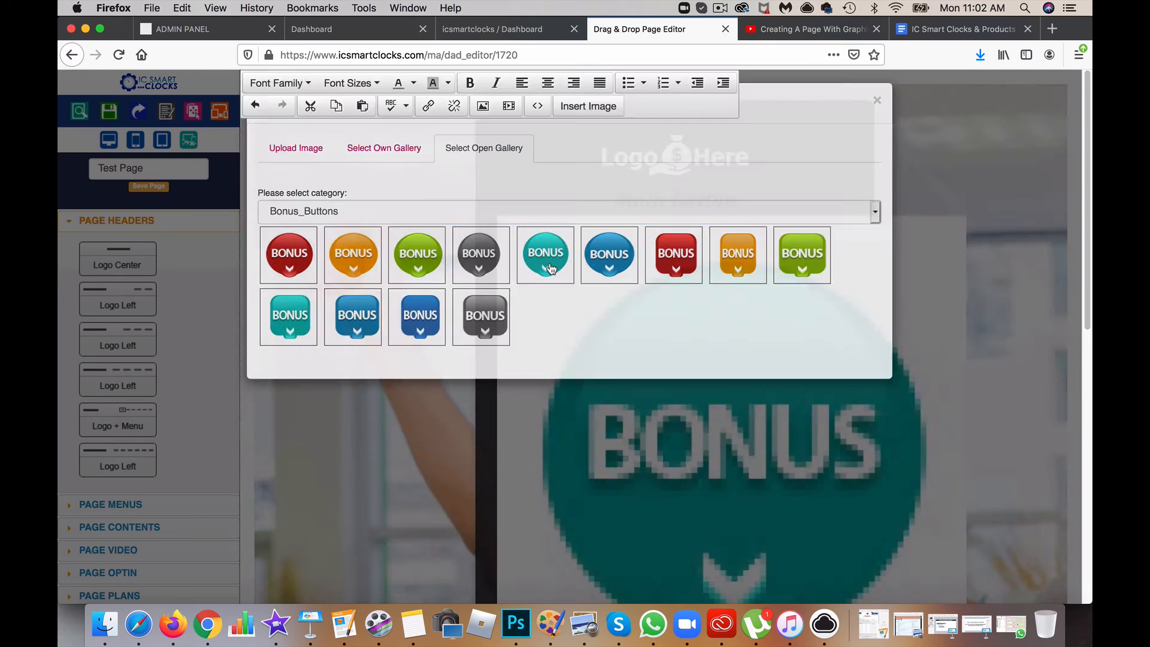
Step: Shrink the oversized bonus image proportionally to a small badge that fits inside the dark panel between the logo and the headline
left_click(806, 410)
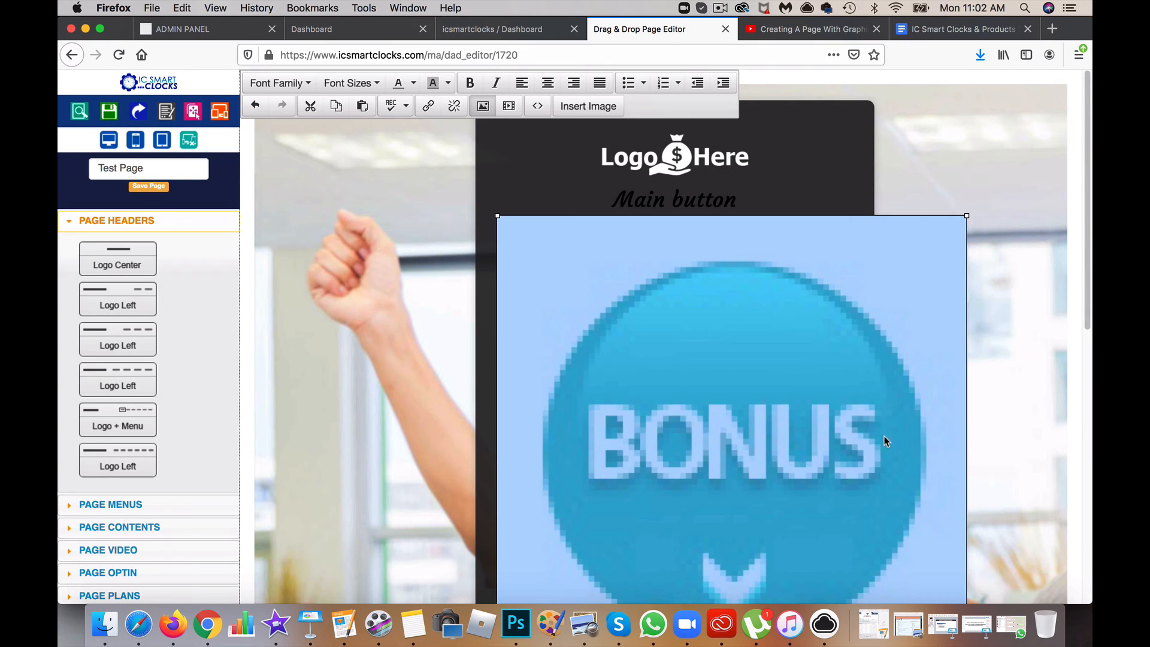
scroll(881, 440, "down", 5)
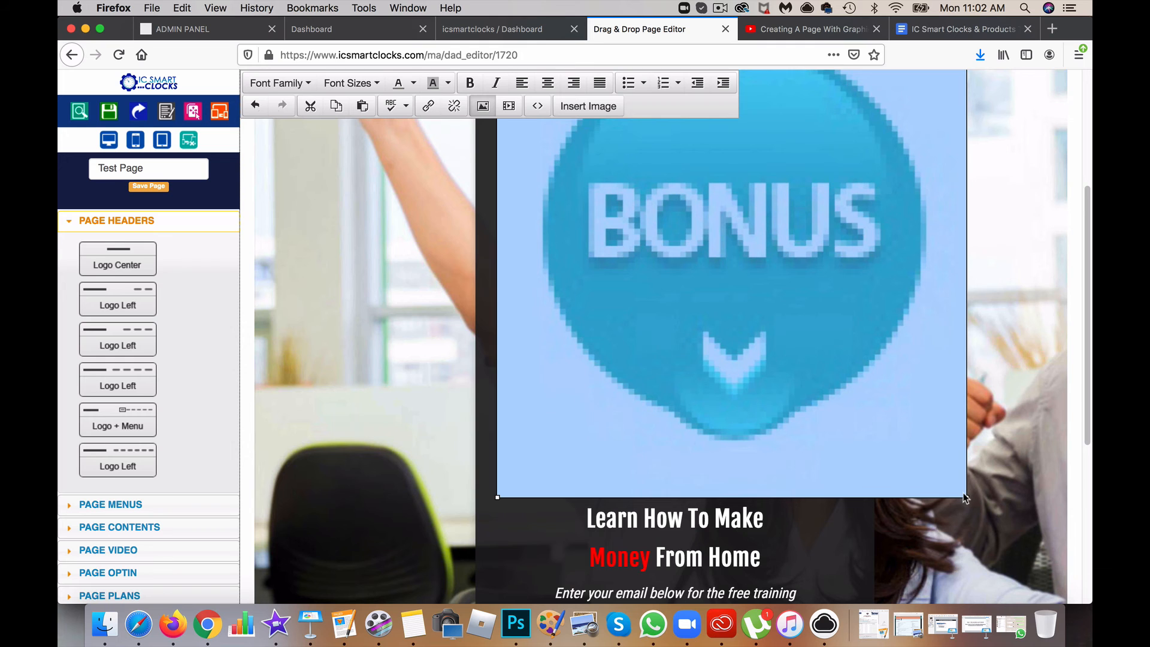
left_click_drag(967, 498, 729, 282)
scroll(728, 281, "down", 2)
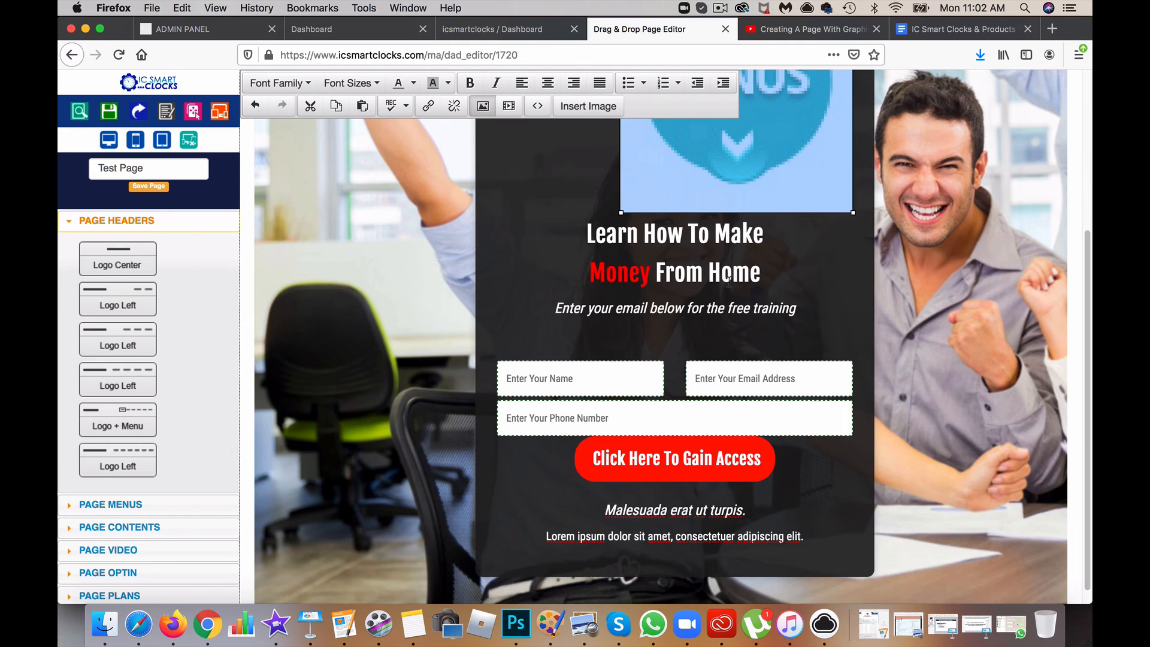
scroll(729, 272, "up", 5)
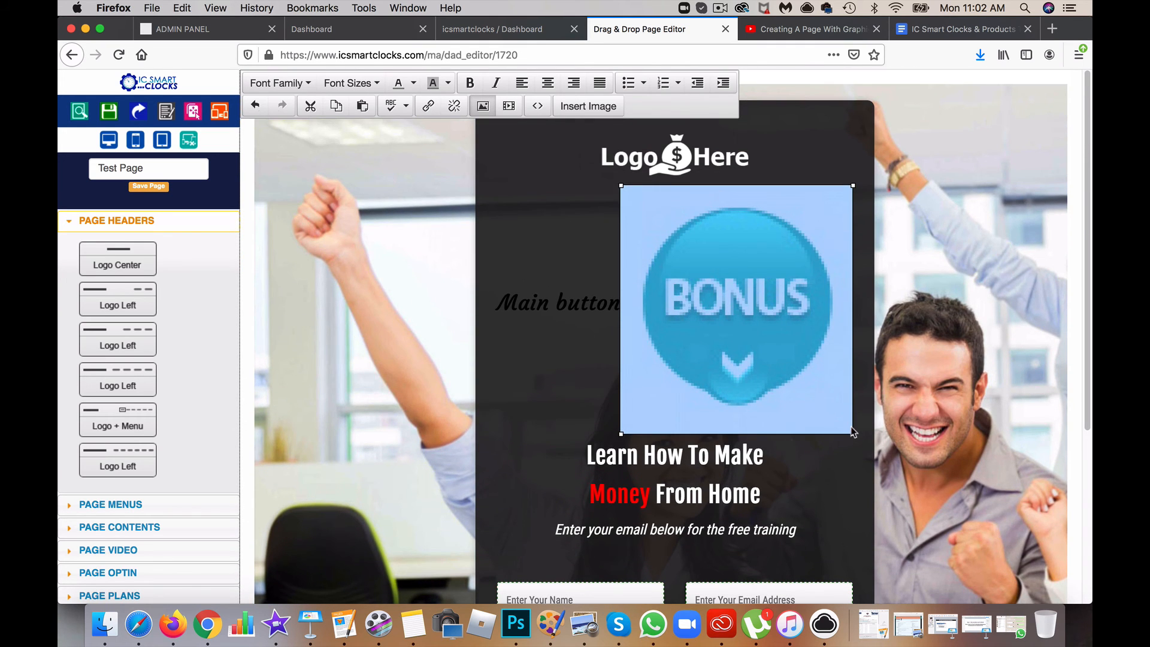
left_click_drag(853, 437, 630, 275)
left_click(703, 263)
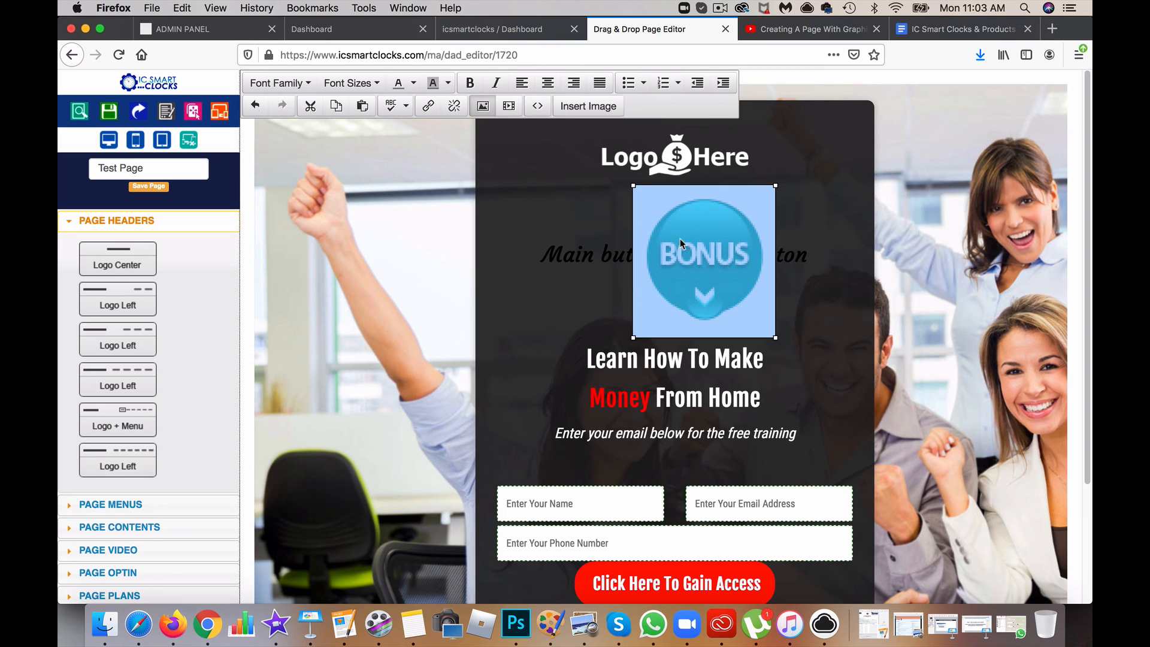
Step: Move the bonus image slightly left so it sits between the words "Main" and "button" in its text line
left_click(593, 252)
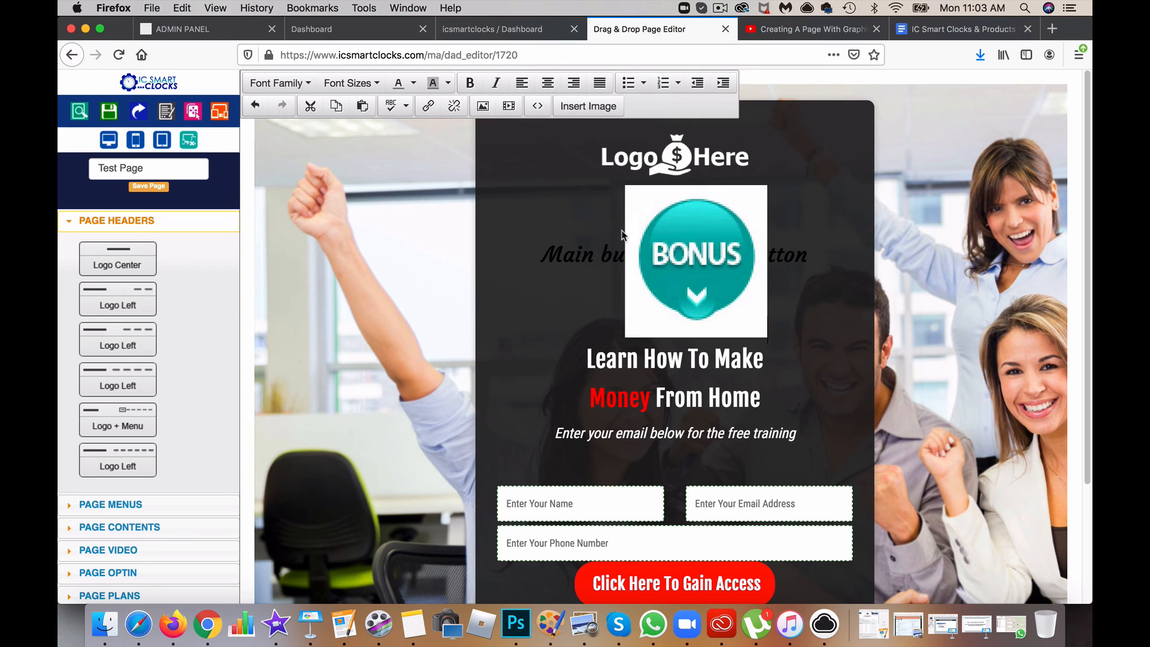
left_click(656, 243)
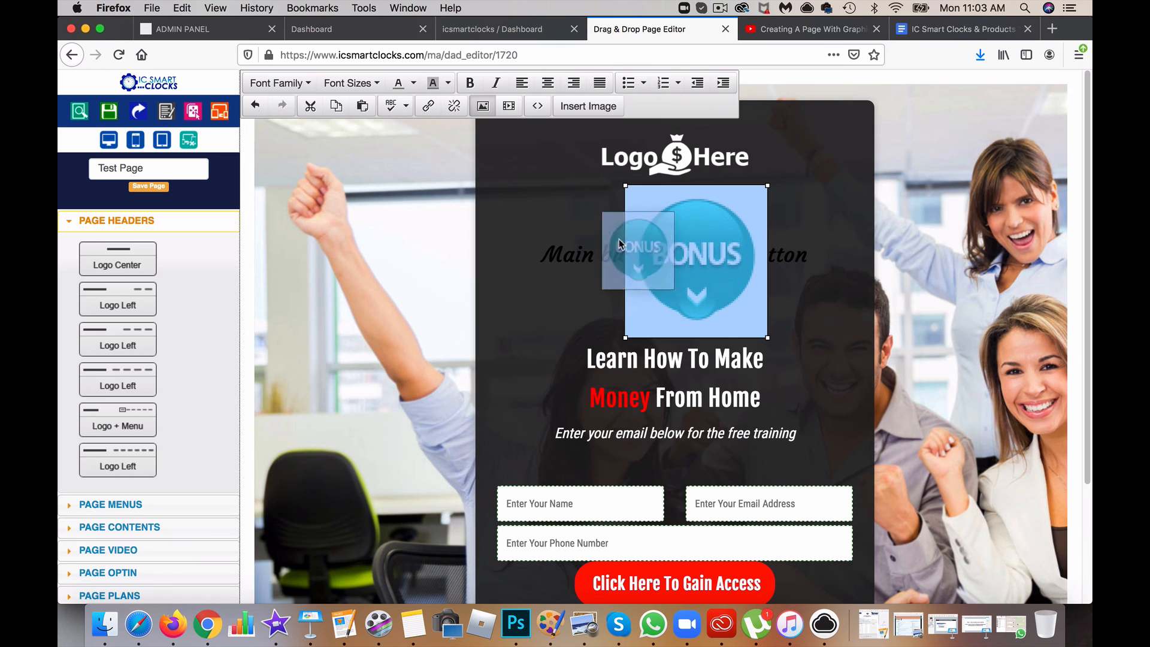
left_click(579, 282)
left_click_drag(653, 266, 601, 263)
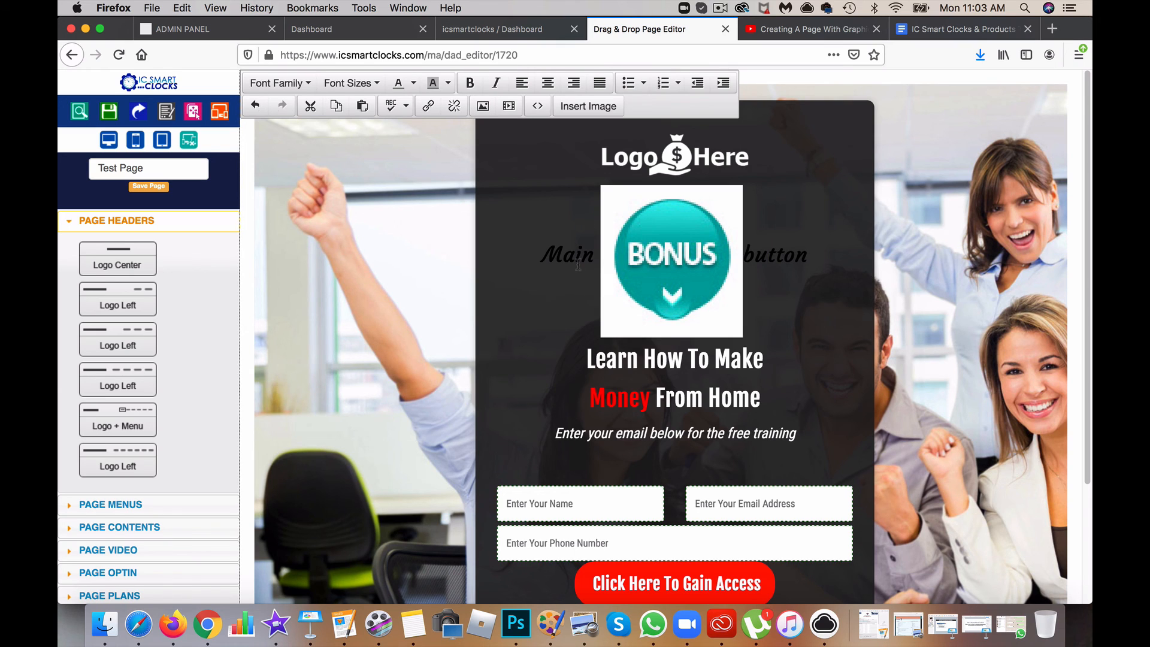
Step: Delete the leftover "Main button" text on both sides of the bonus image, keeping only the image
triple_click(578, 263)
left_click(577, 259)
left_click_drag(803, 255, 744, 255)
key("BackSpace")
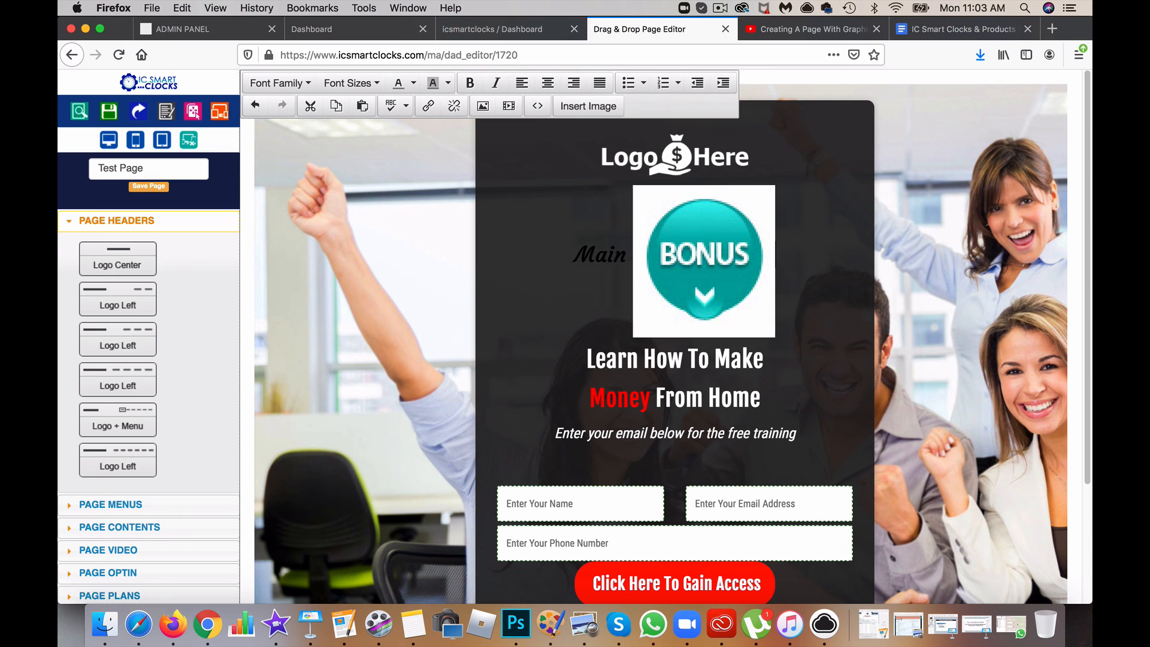
double_click(625, 260)
key("BackSpace")
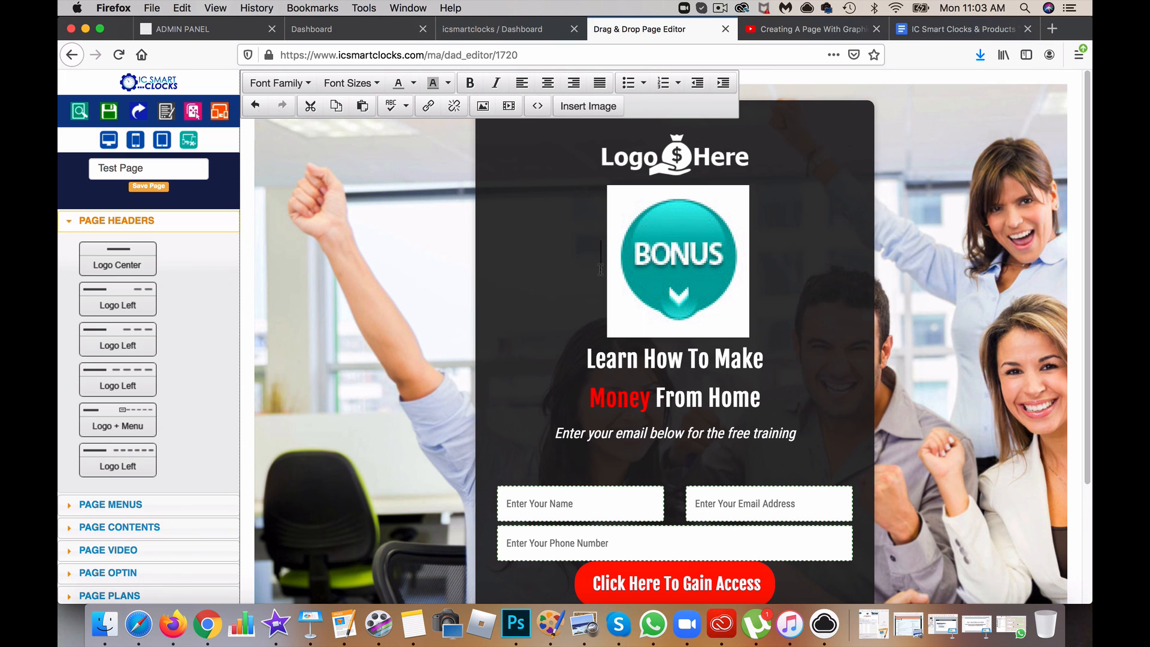
Step: Review the edited optin page from the logo and bonus image down to the text below the button
scroll(599, 268, "down", 5)
scroll(617, 365, "up", 2)
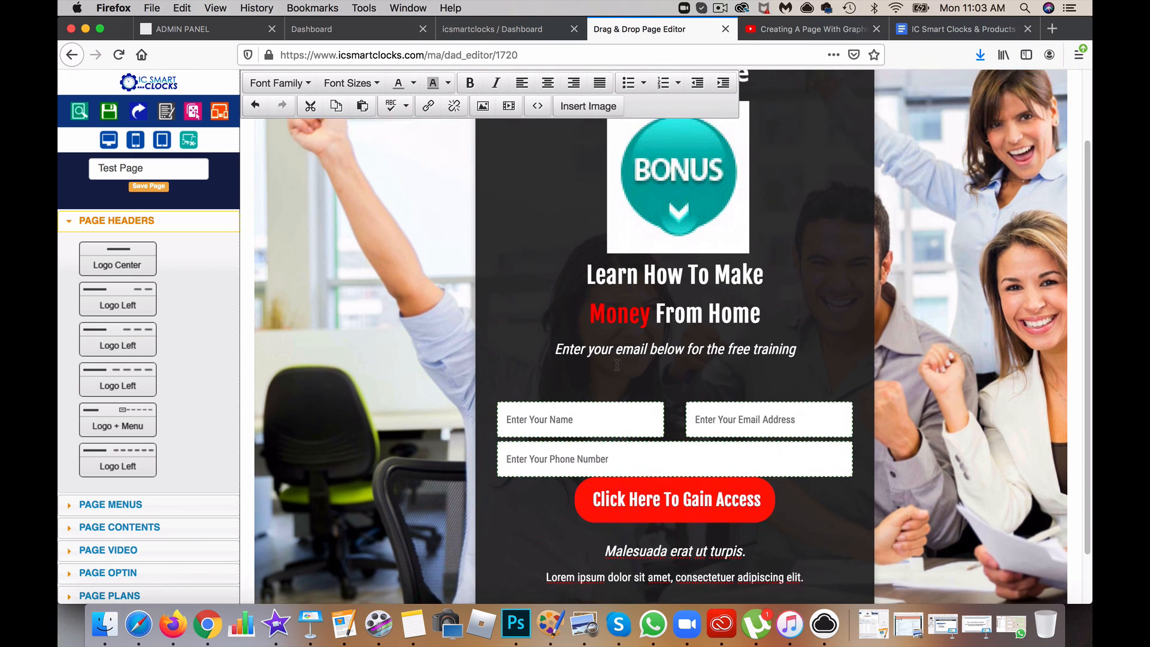
scroll(617, 365, "down", 2)
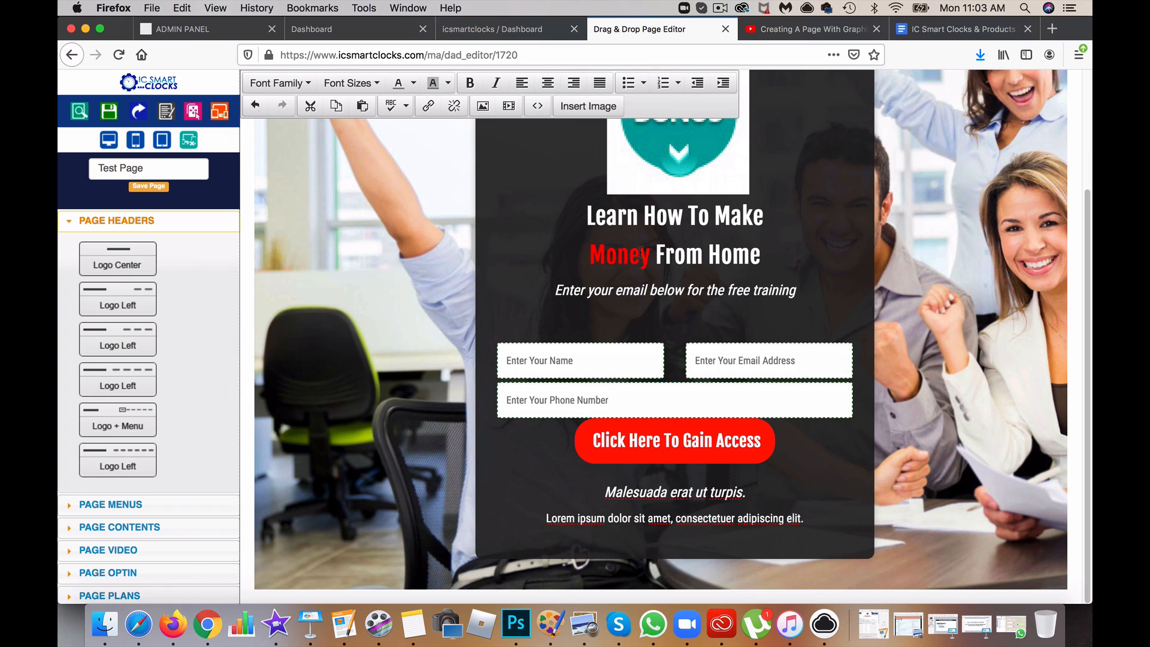
scroll(586, 535, "up", 3)
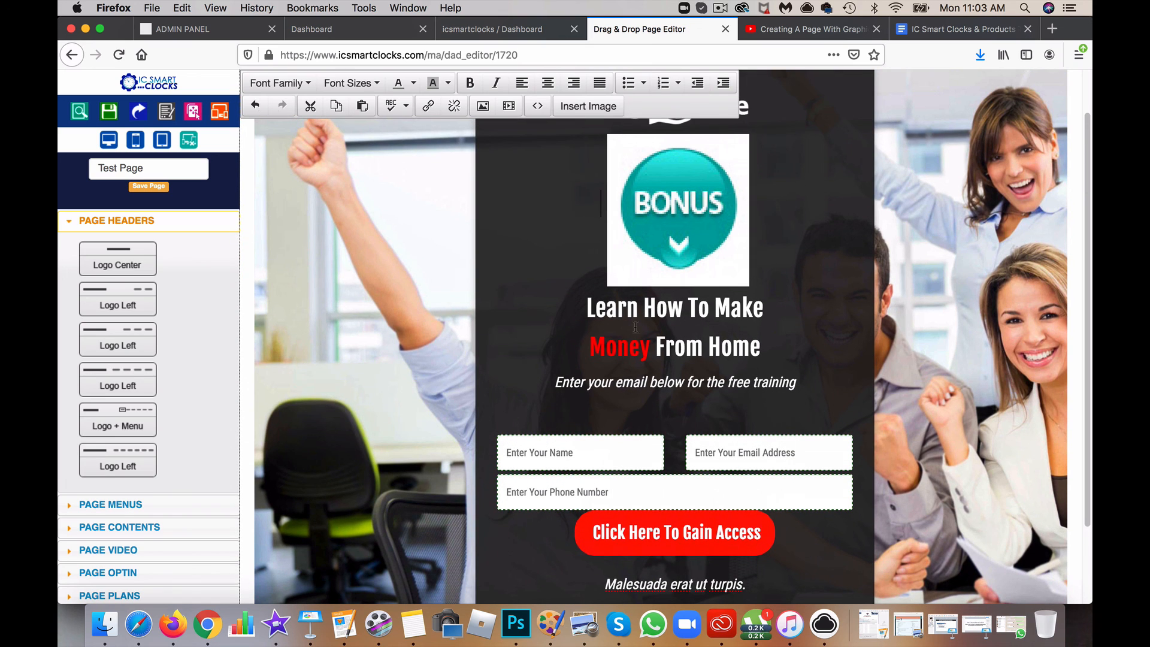
scroll(635, 327, "up", 2)
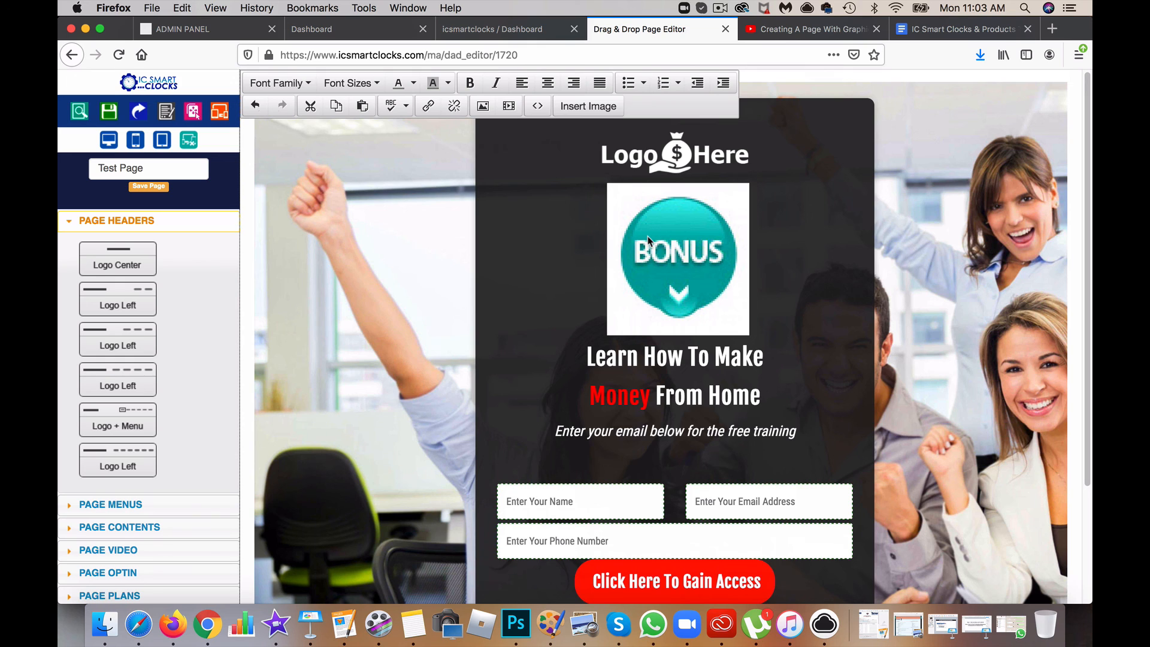
scroll(644, 235, "up", 1)
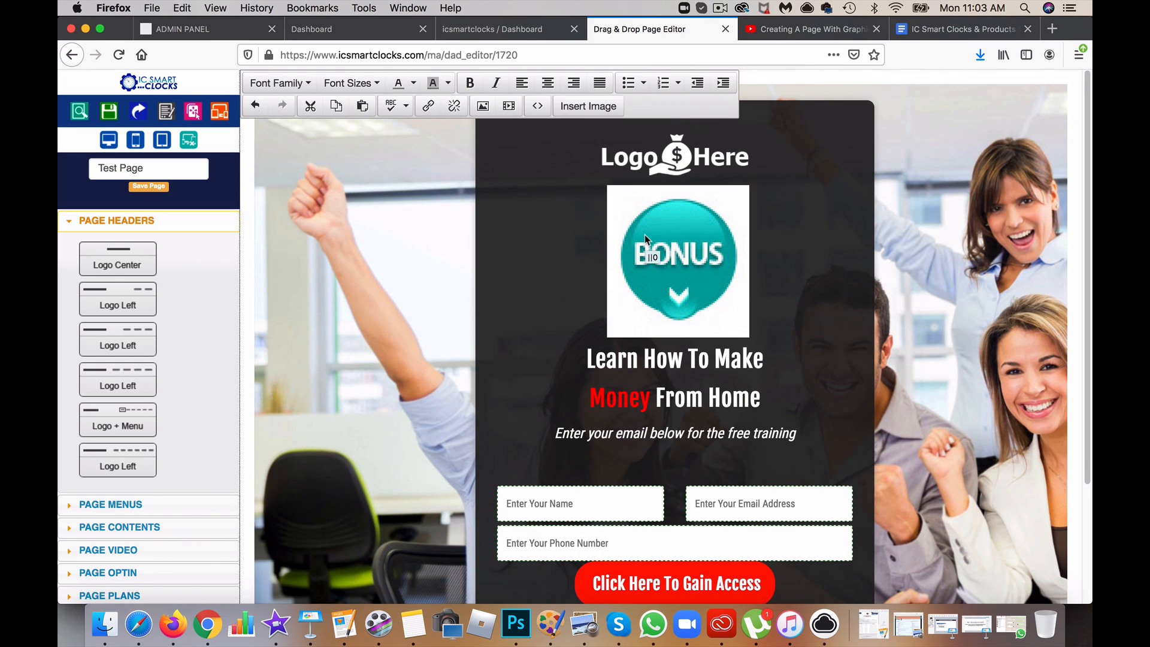